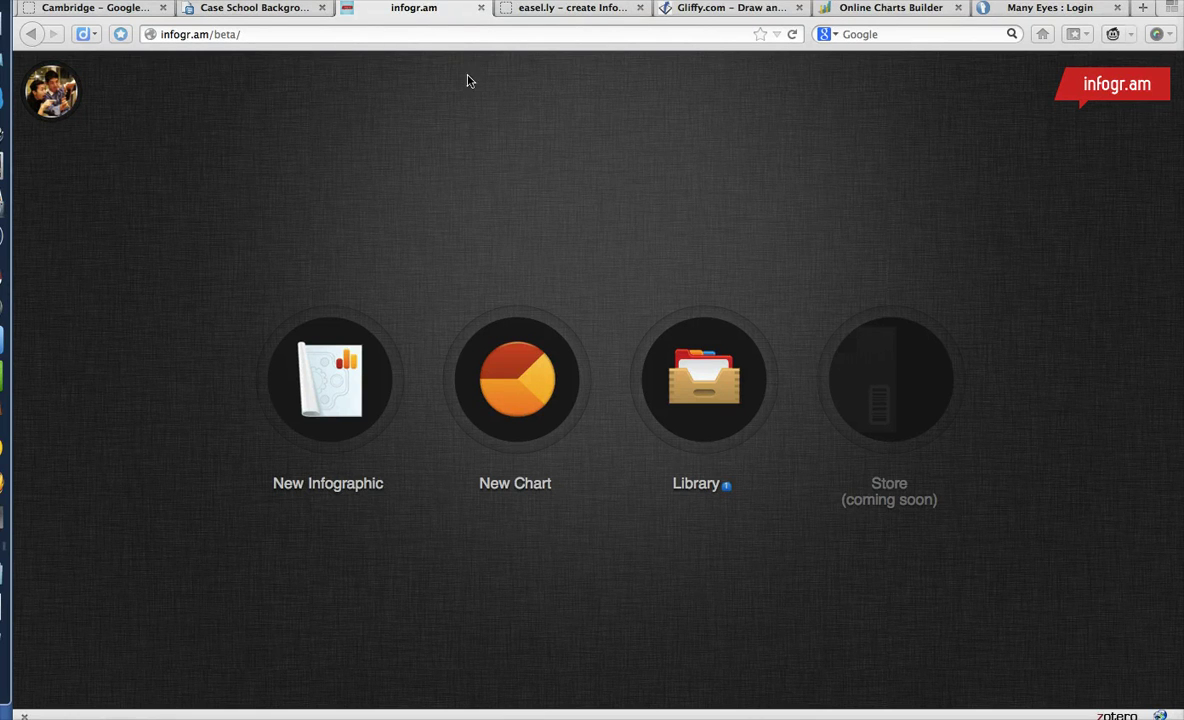
Look over the easel.ly, Gliffy, Hohli charts and Many Eyes pages.
left_click(577, 12)
left_click(717, 10)
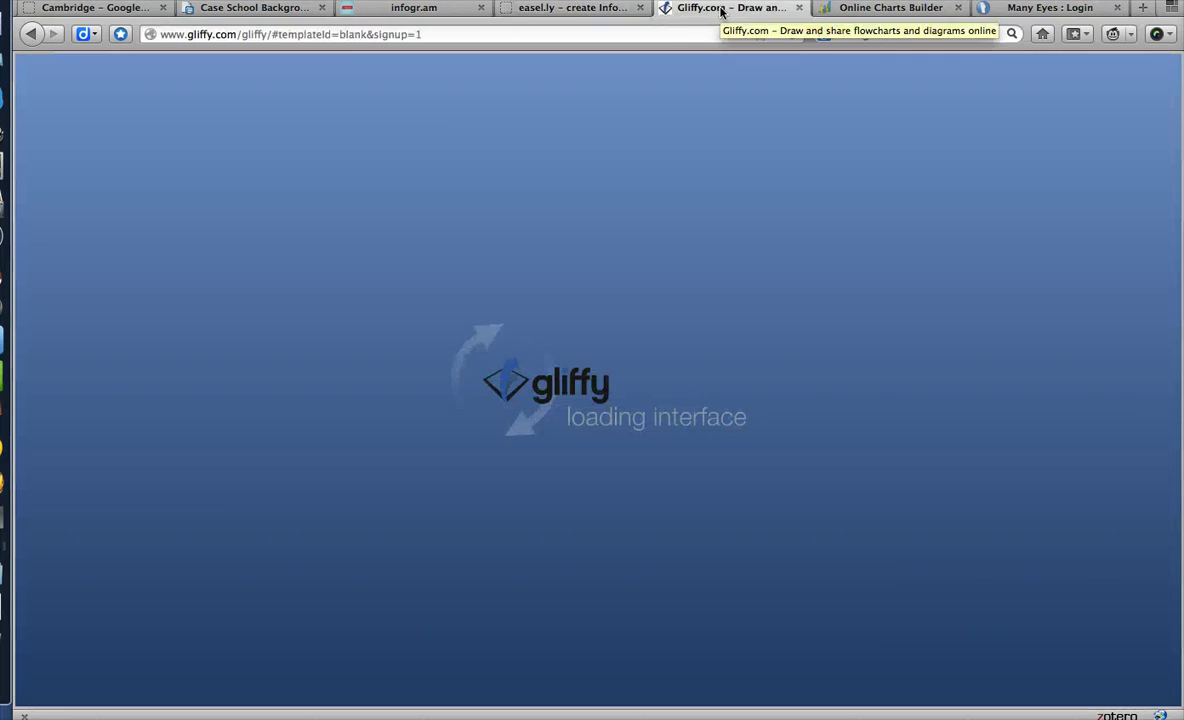
left_click(882, 10)
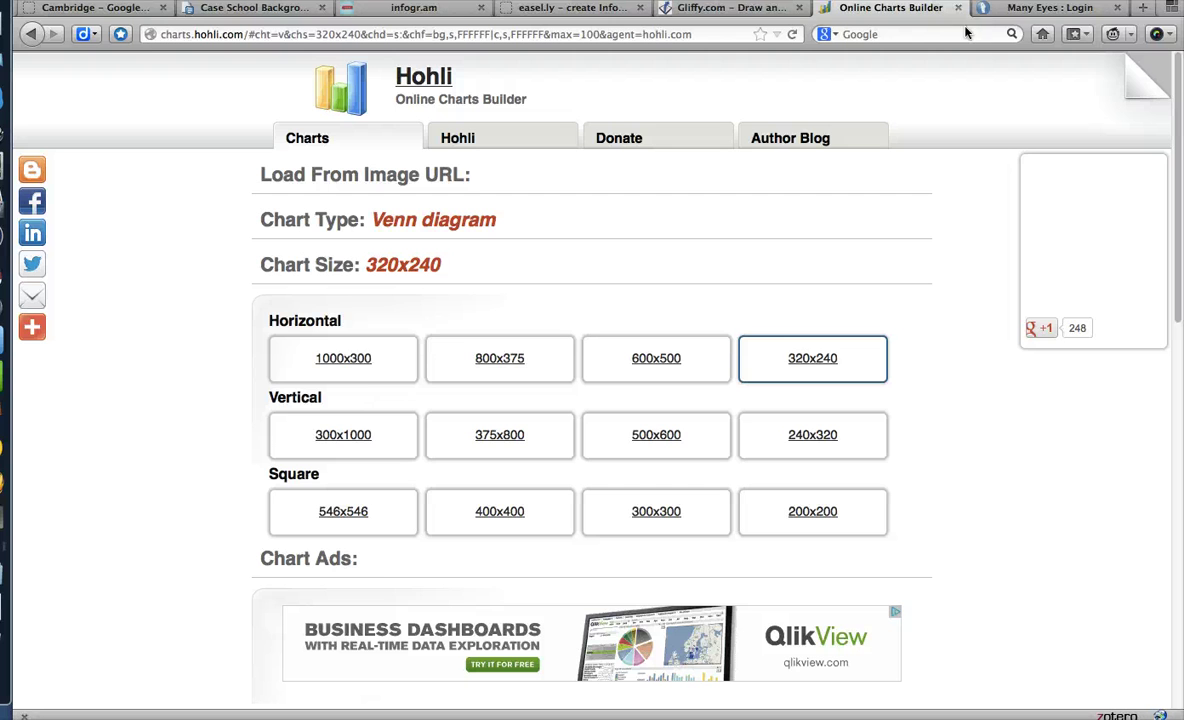
left_click(1025, 12)
Back on the Infogr.am dashboard, start a new infographic from the Killer Facts About Candidates template.
left_click(402, 10)
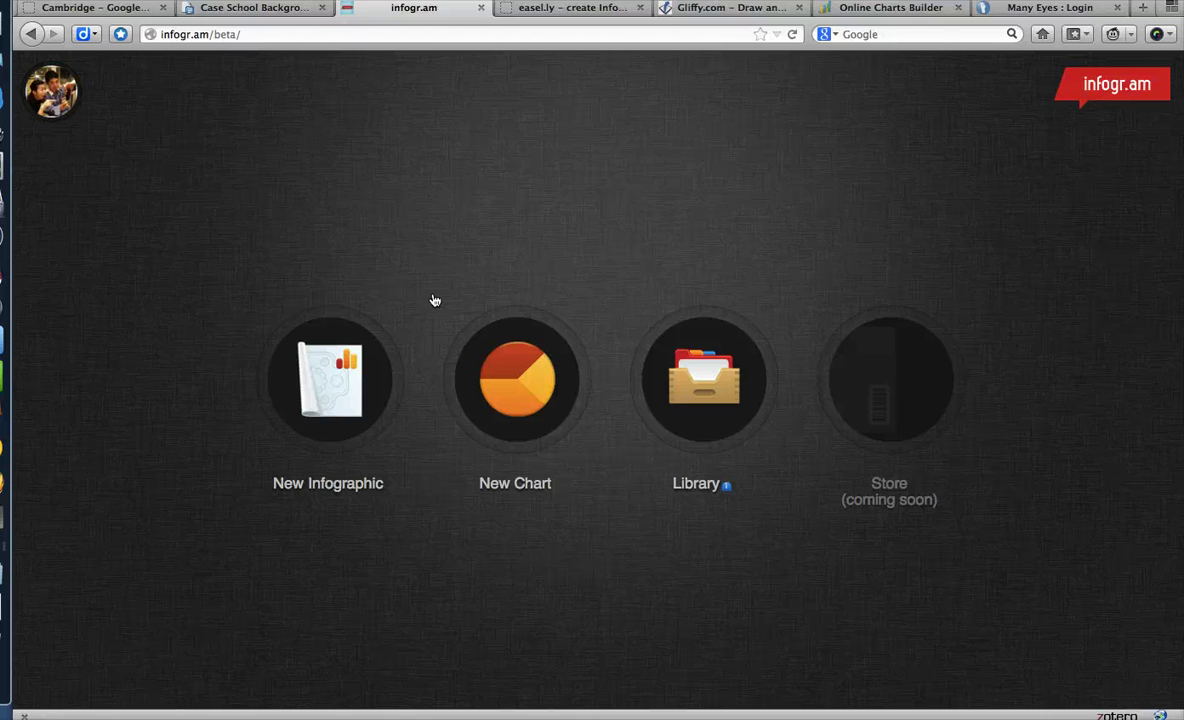
left_click(329, 412)
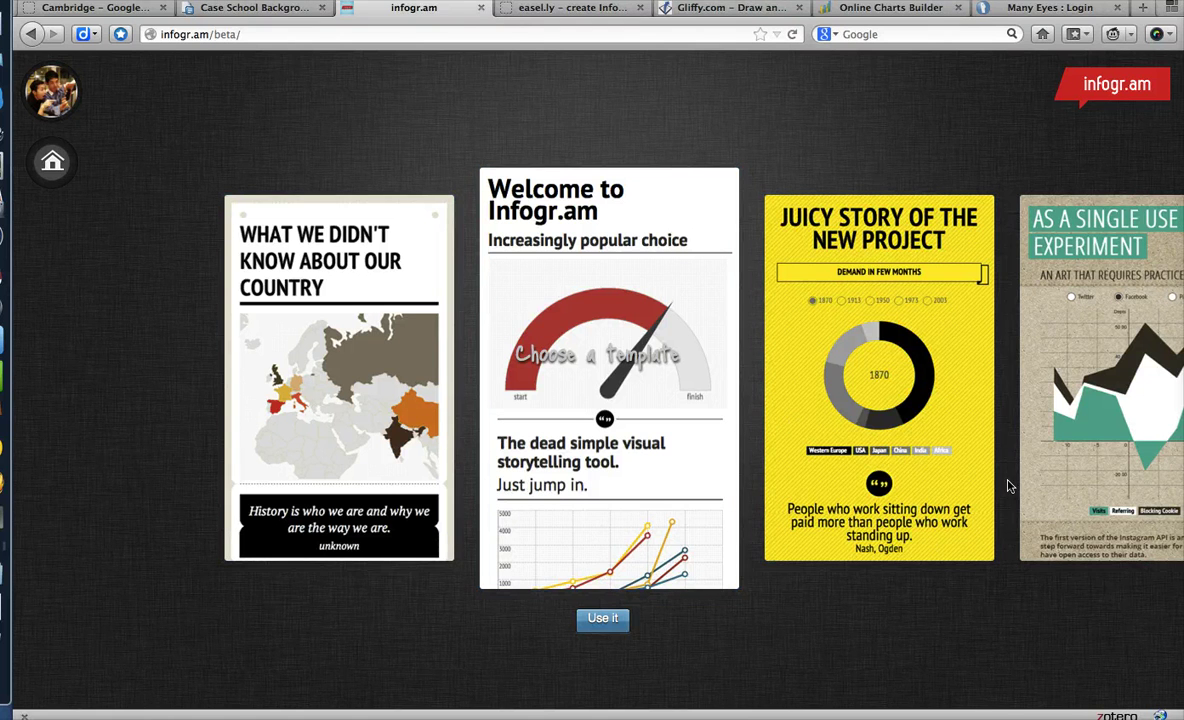
scroll(1010, 486, "down", 3)
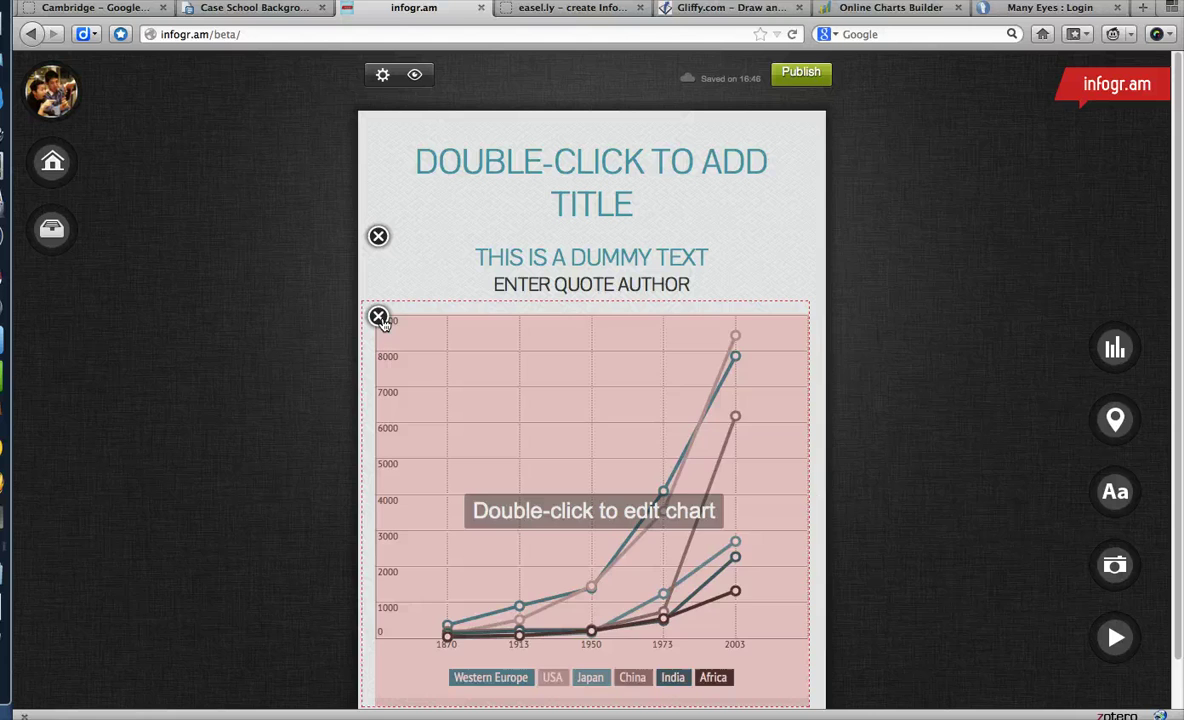
Delete the template's line chart and add a Pictorial Size comparison chart instead.
left_click(379, 318)
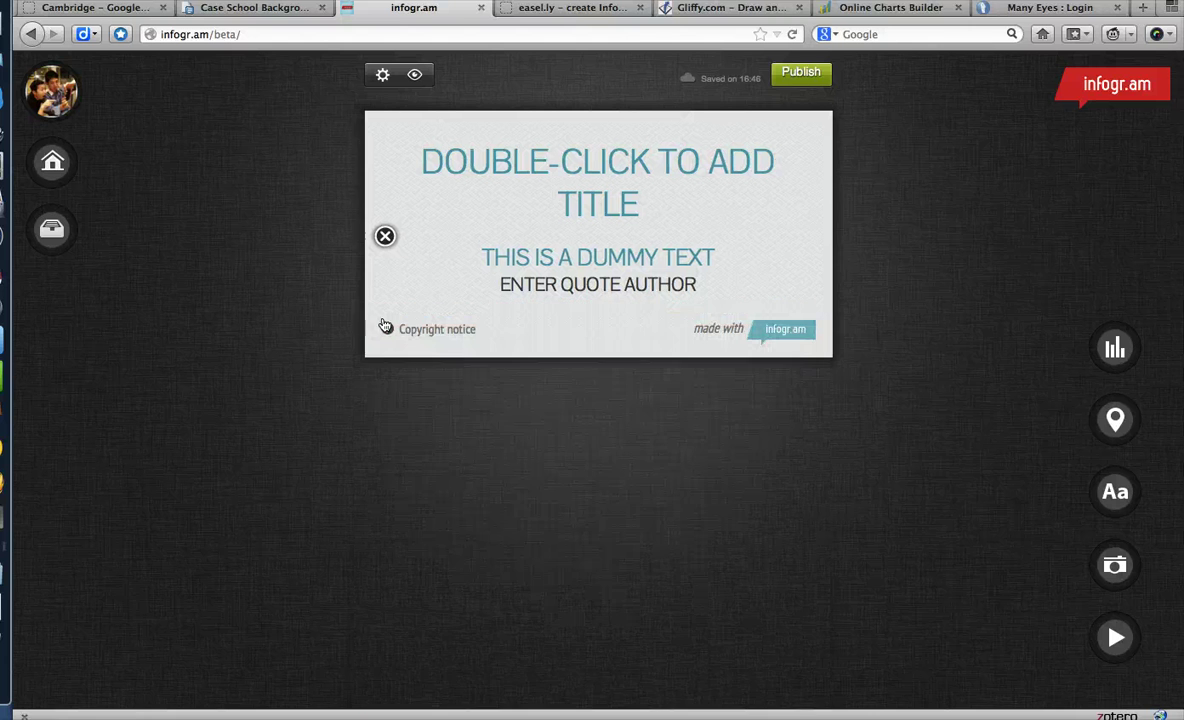
left_click(1118, 347)
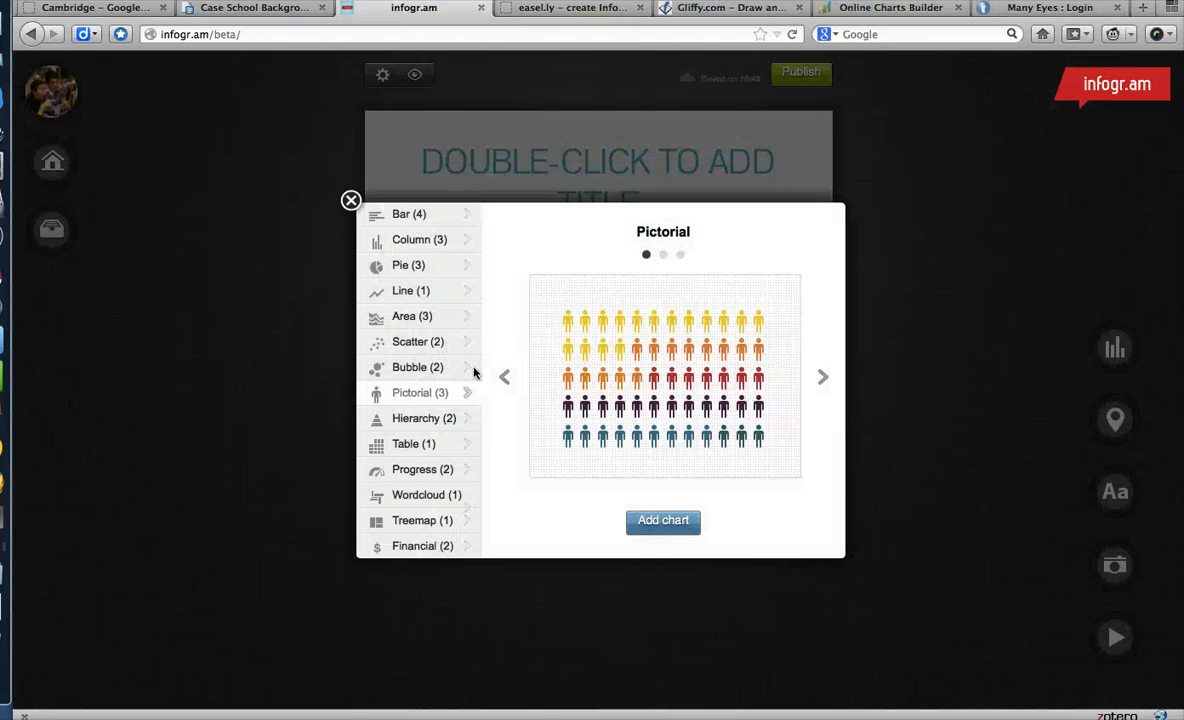
left_click(823, 378)
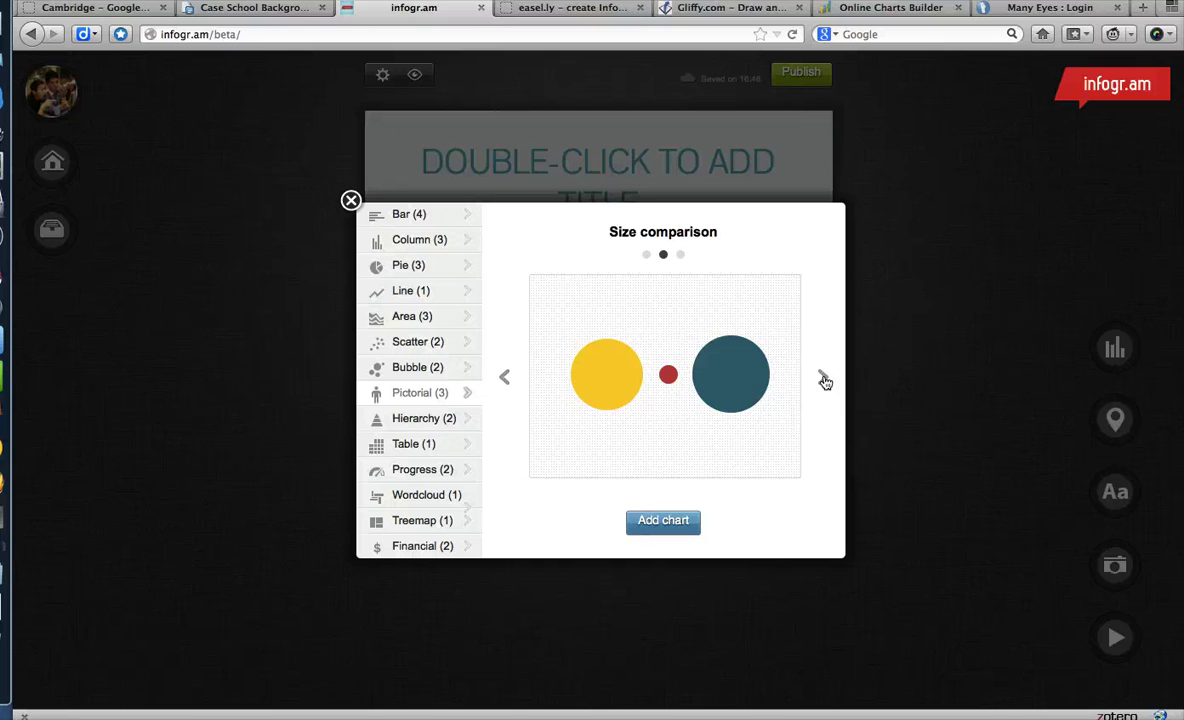
left_click(823, 379)
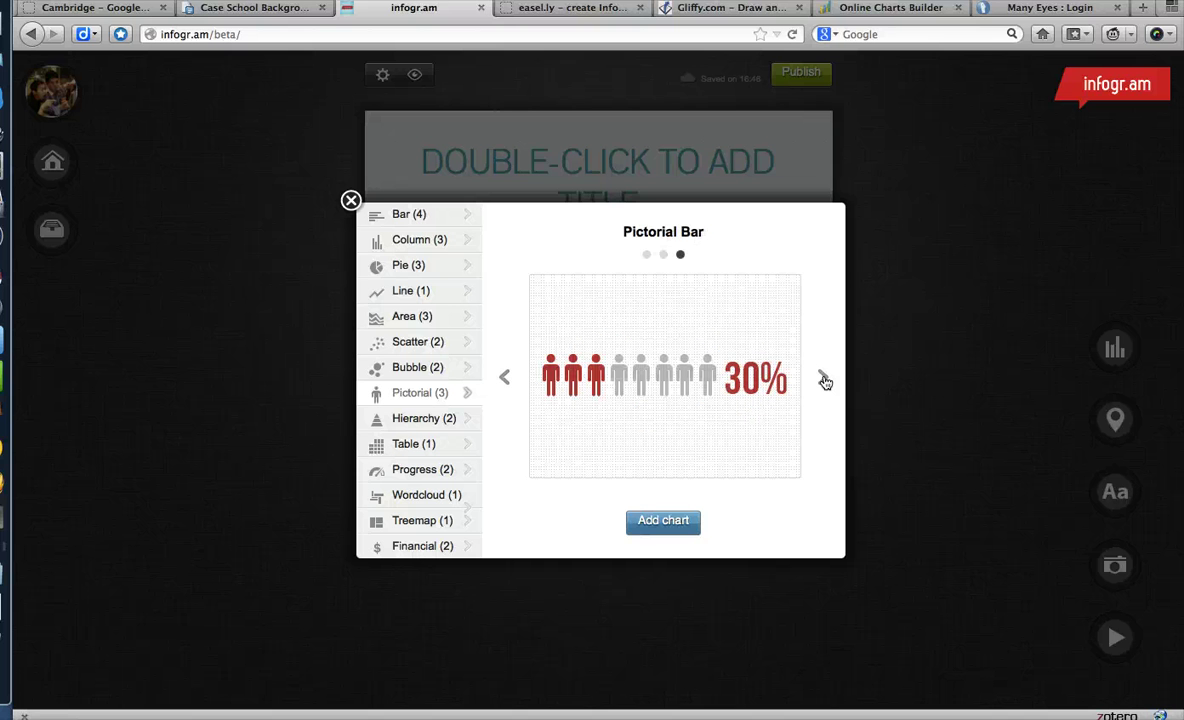
left_click(502, 377)
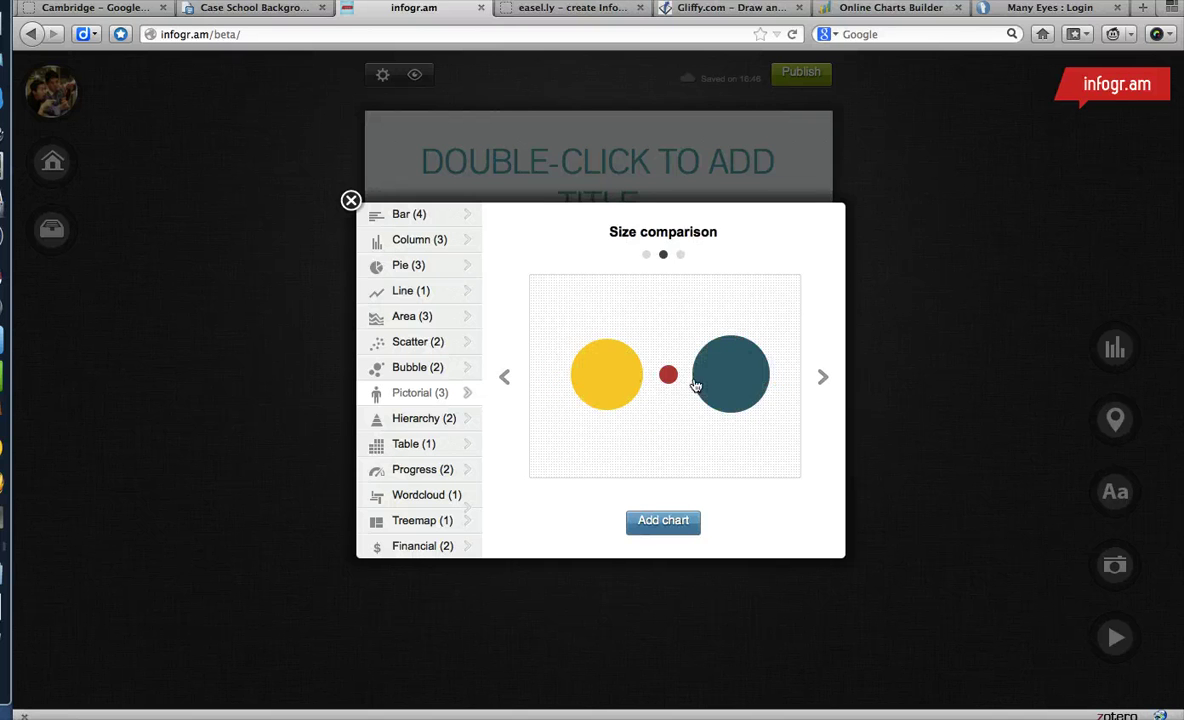
left_click(824, 378)
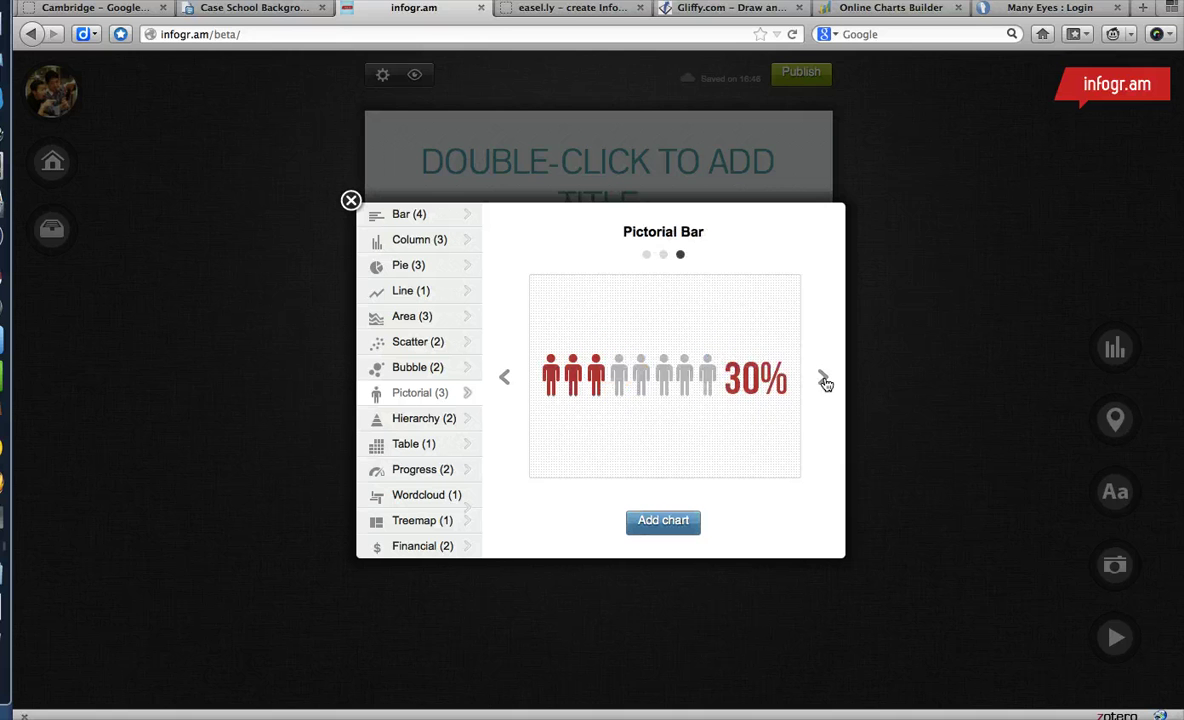
left_click(505, 380)
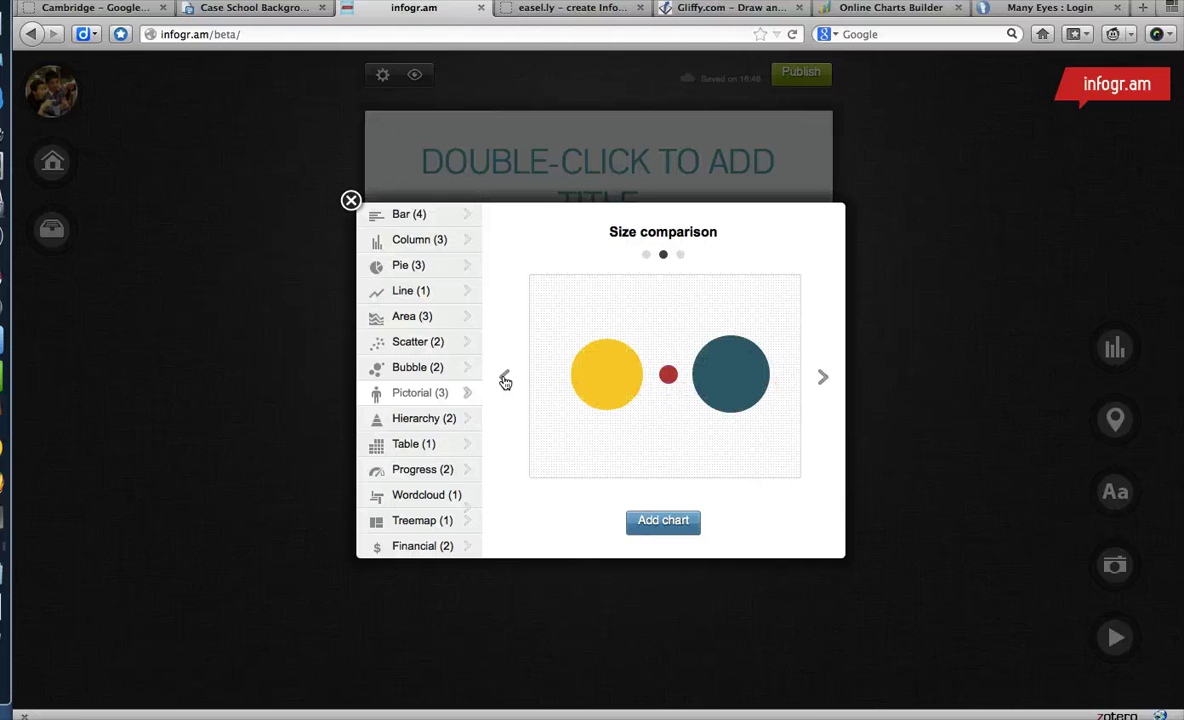
left_click(676, 522)
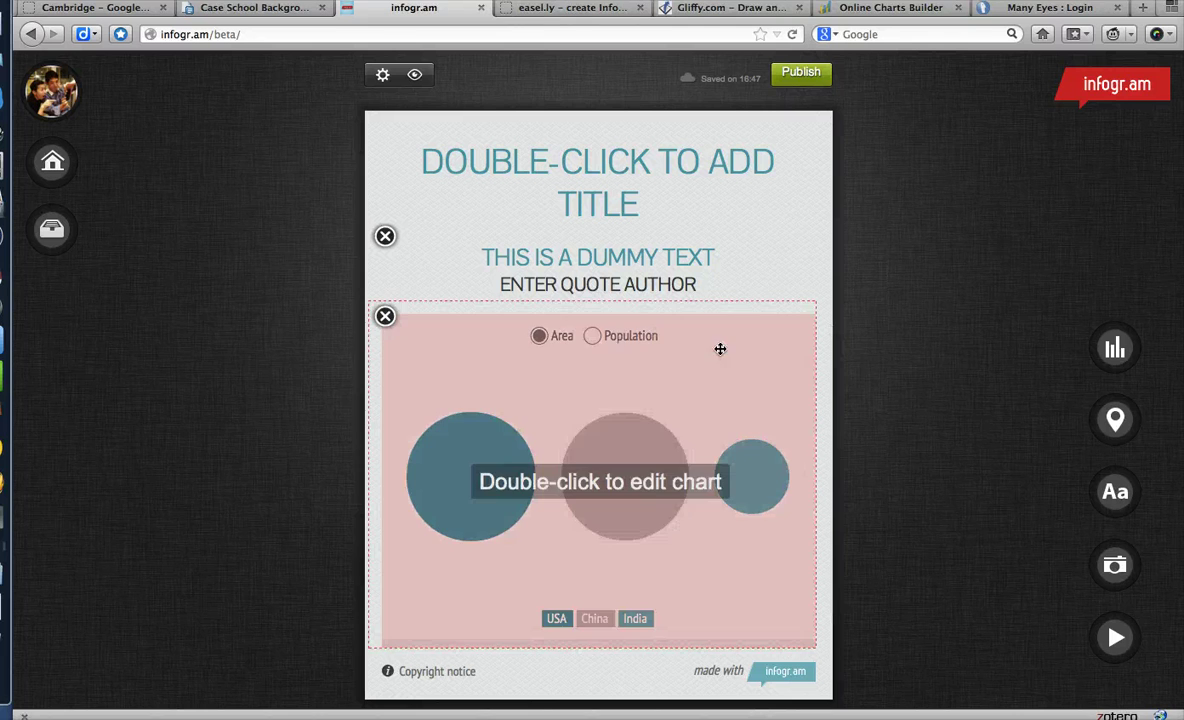
Rename the chart's data rows USA, China, India to School A, School B and School C.
double_click(736, 440)
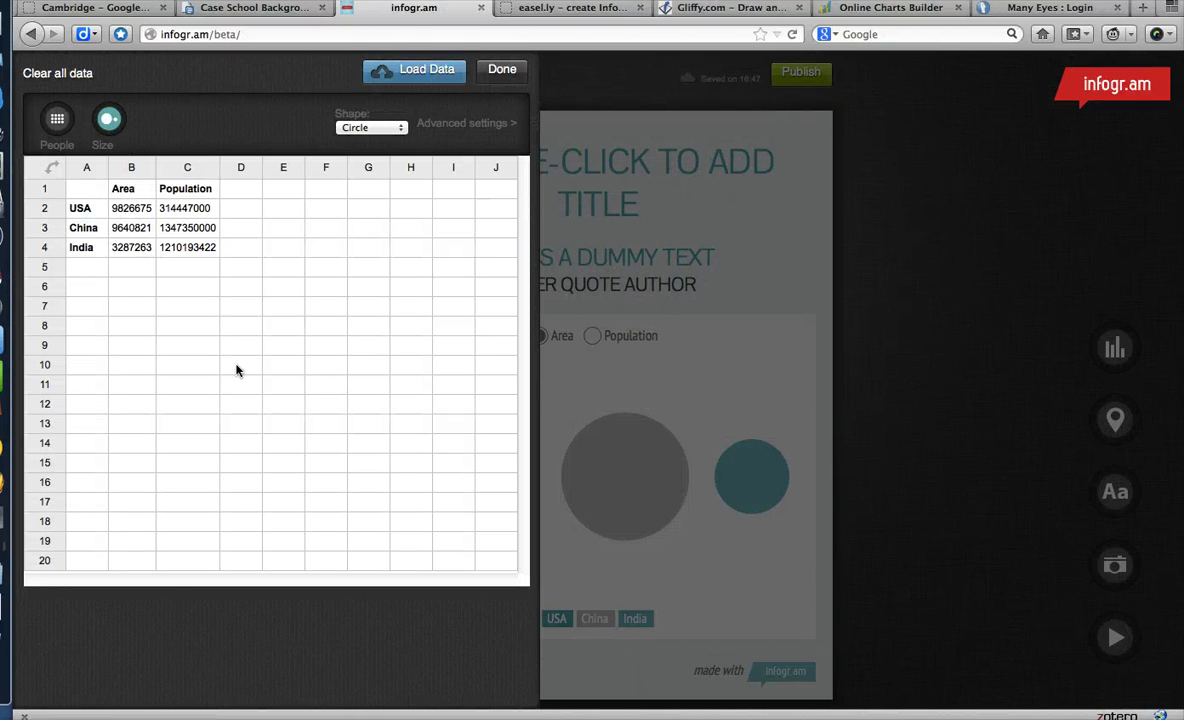
double_click(85, 209)
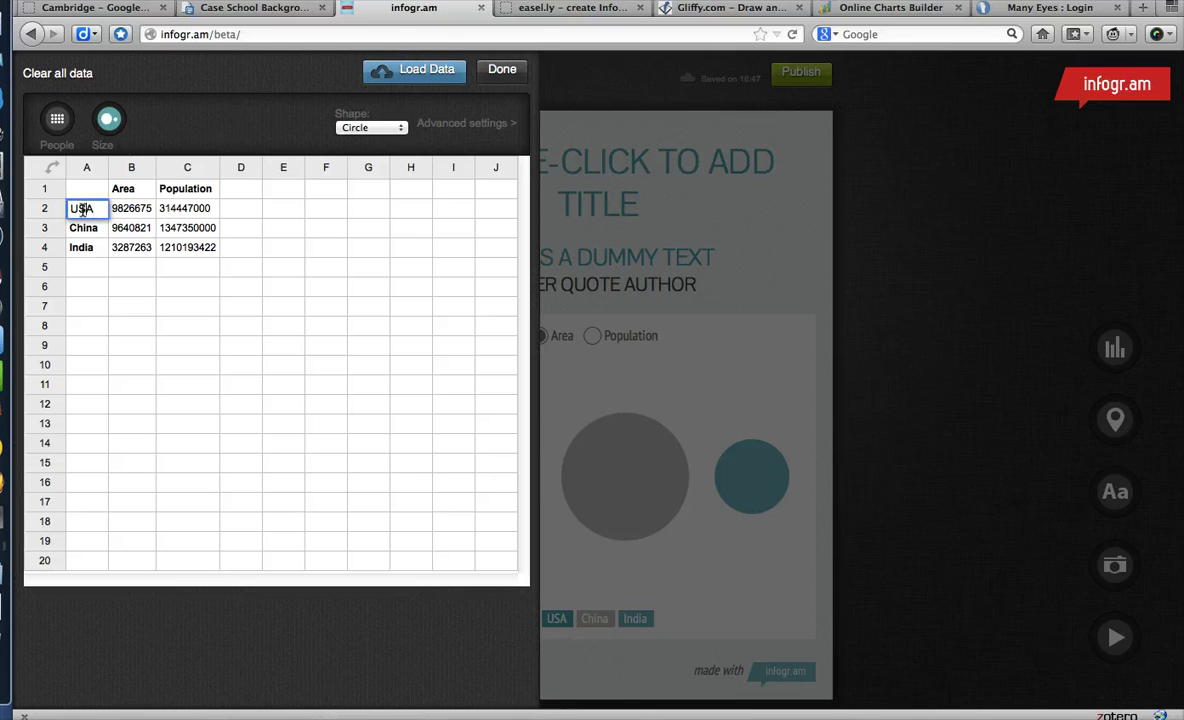
double_click(83, 209)
type("School A")
key("Return")
type("School B")
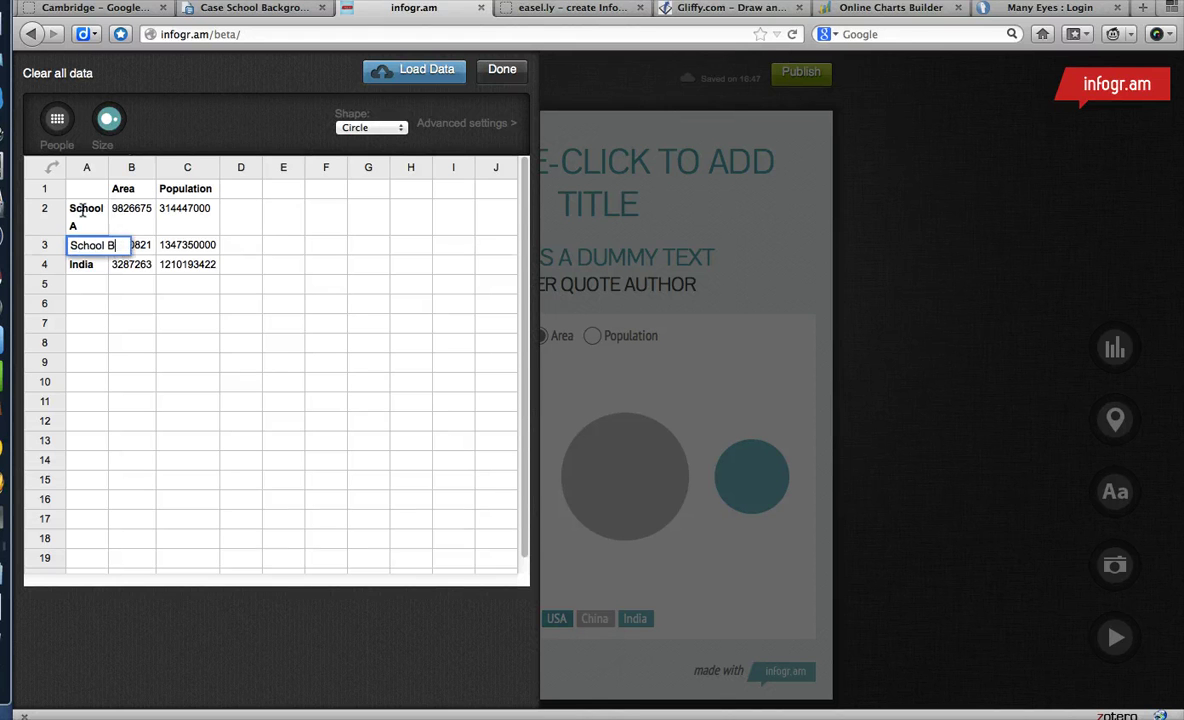
key("Return")
type("School C")
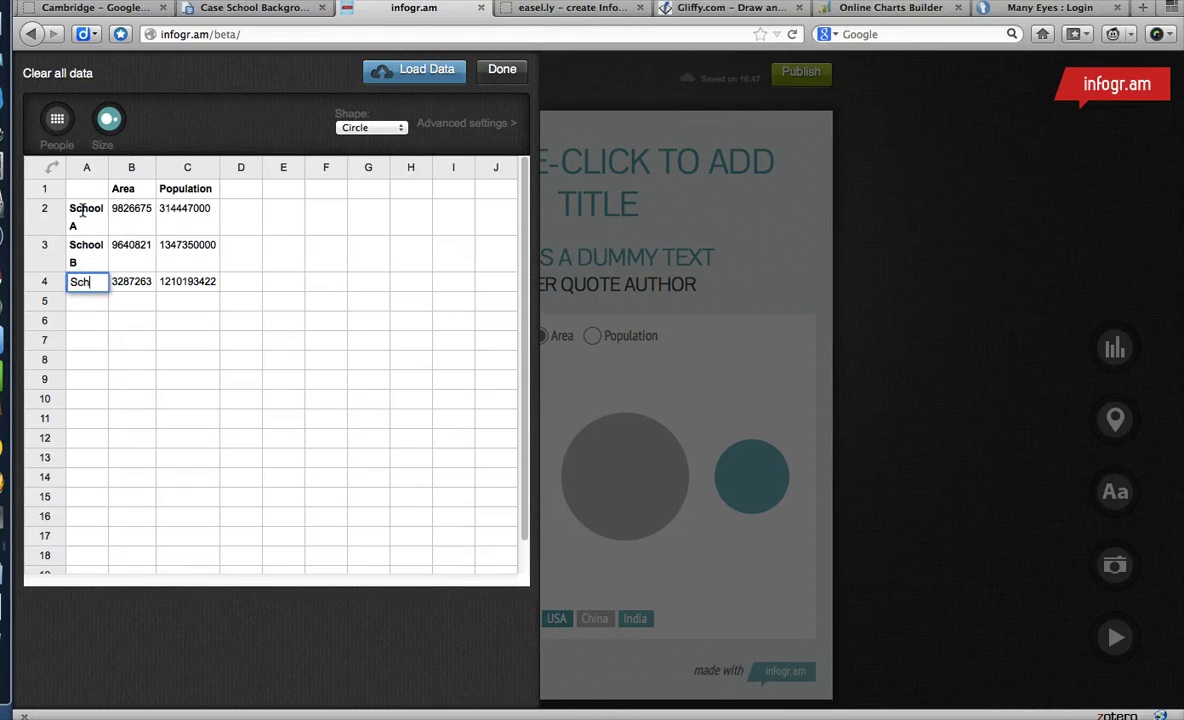
left_click(136, 192)
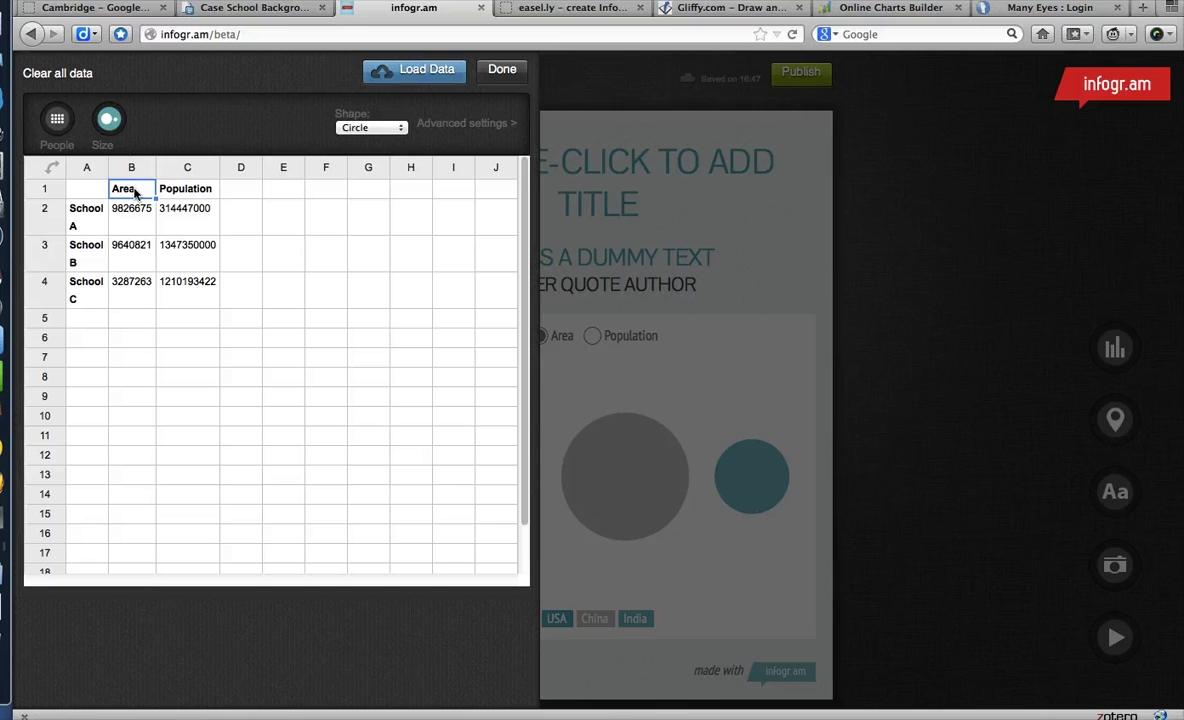
Rename the Area and Population column headers to Student body and Teacher body.
double_click(136, 192)
double_click(134, 189)
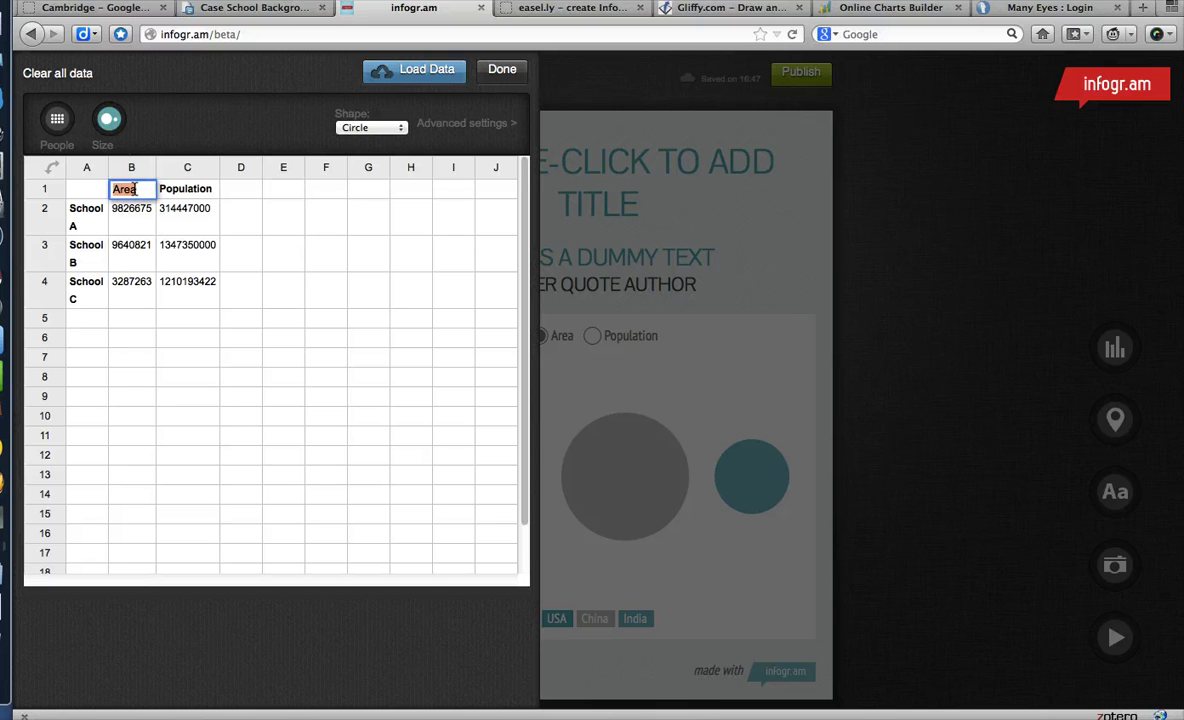
type("Studnet")
key("BackSpace")
key("BackSpace")
key("BackSpace")
type("ent body")
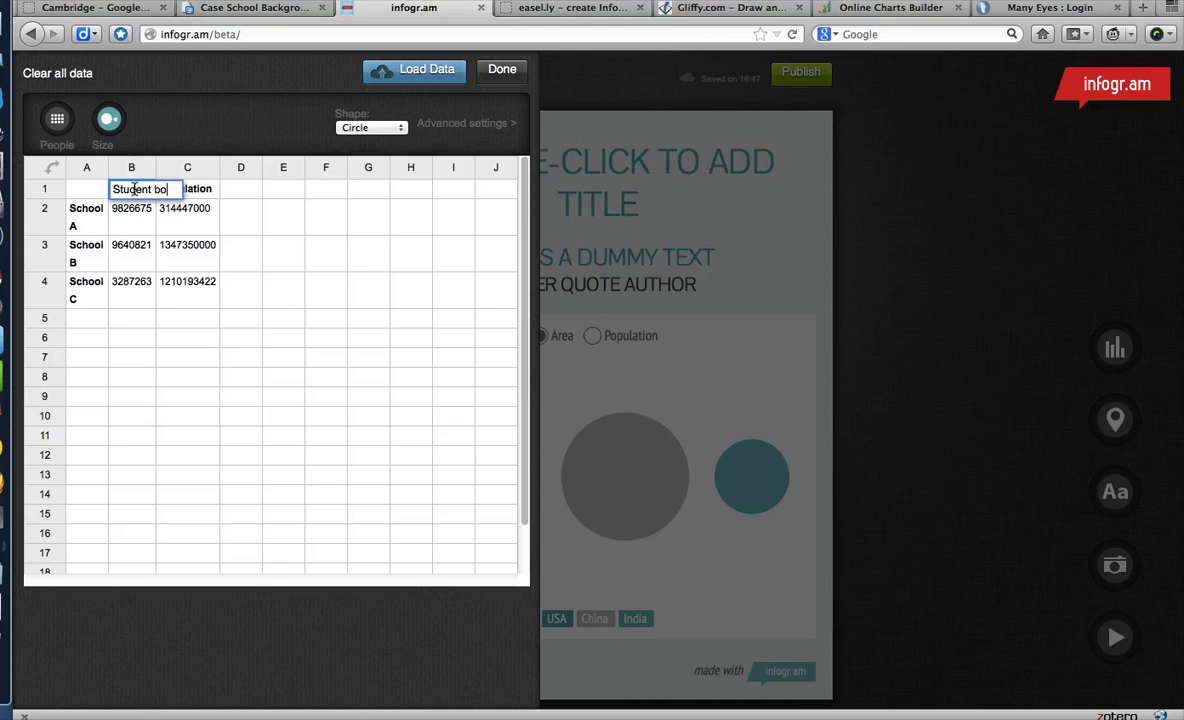
key("Tab")
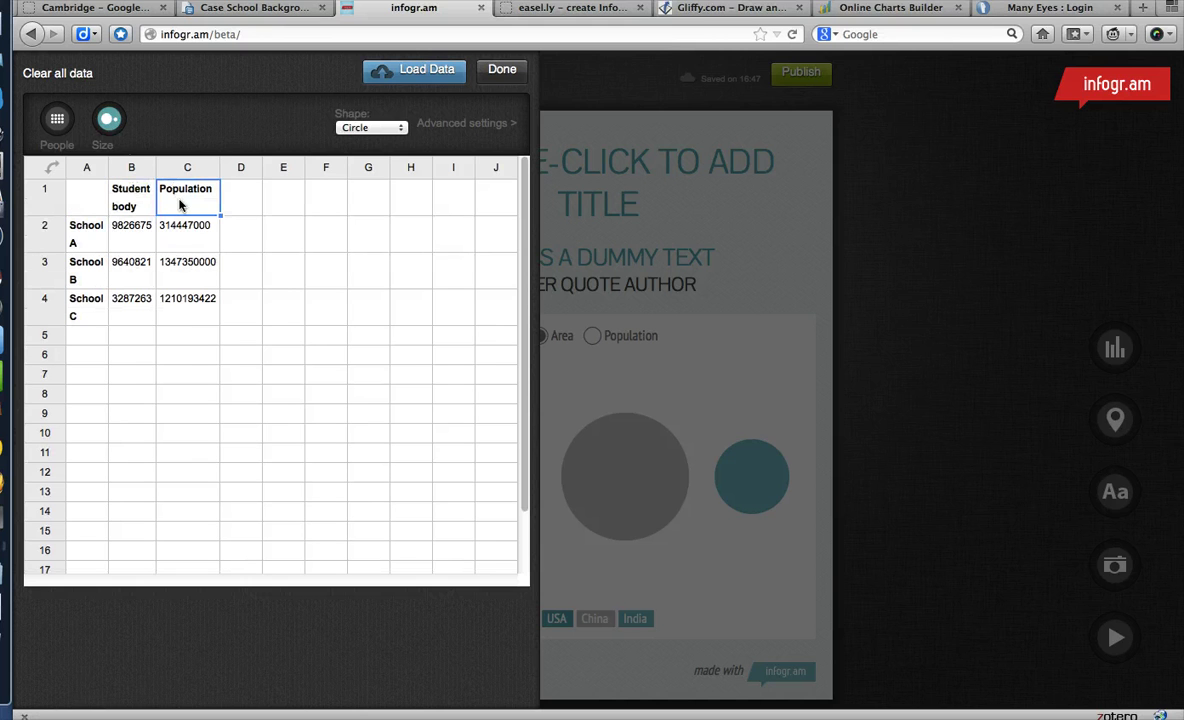
double_click(180, 201)
type("Teacher ")
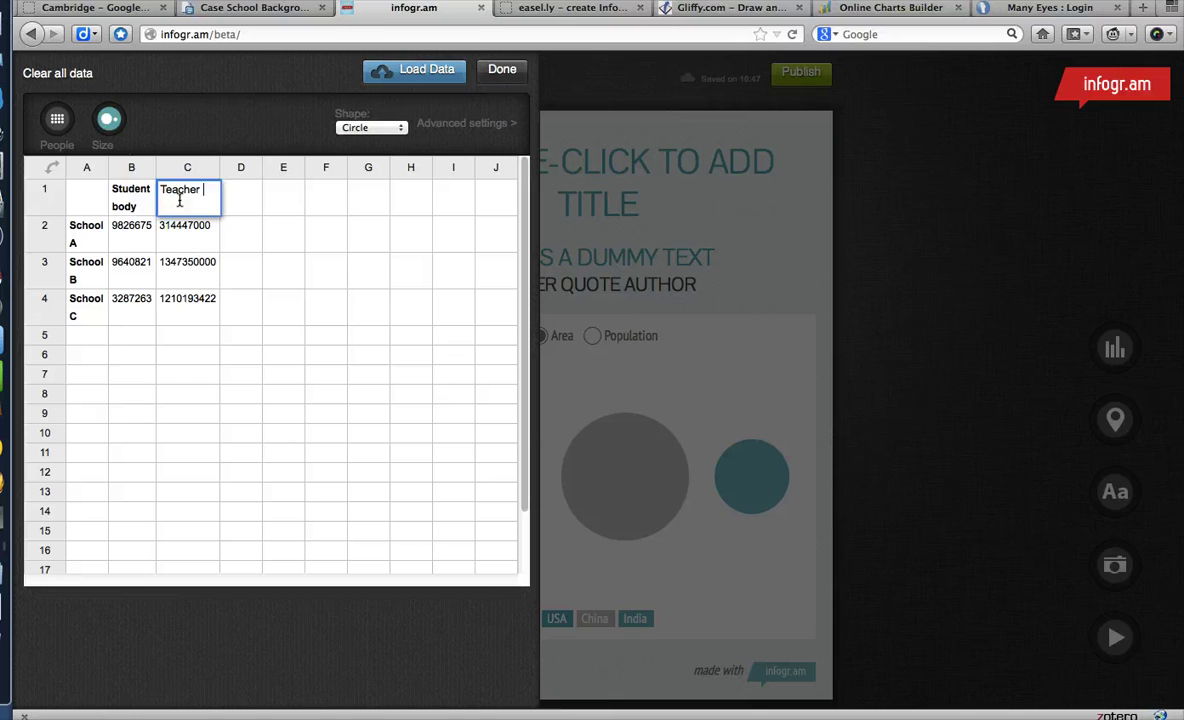
type("body")
key("Return")
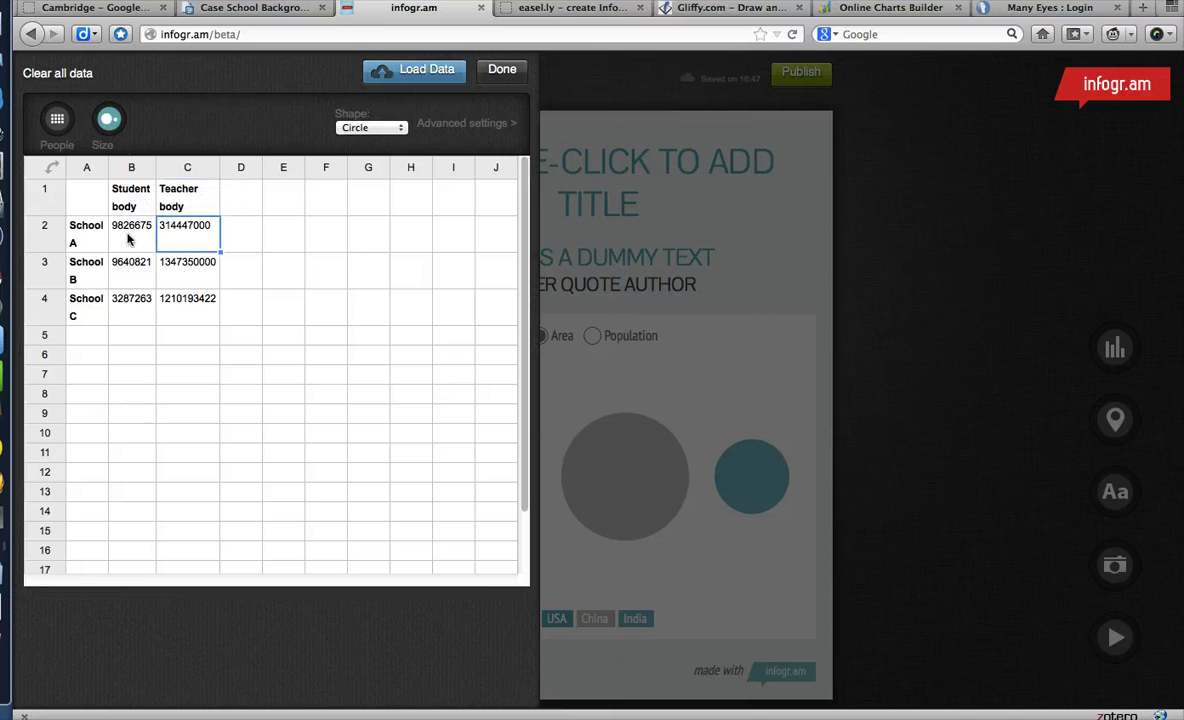
Select cell B2's value and look up the figures in the Case School Background Data sheet.
double_click(128, 238)
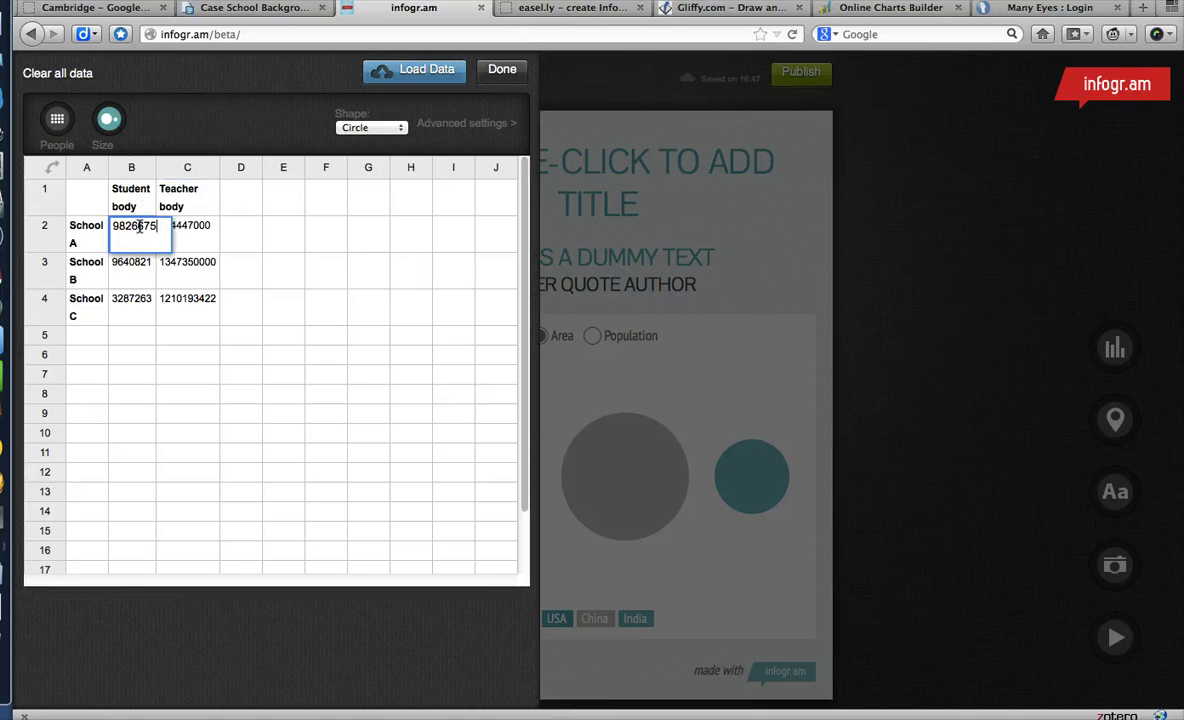
double_click(139, 227)
left_click(231, 8)
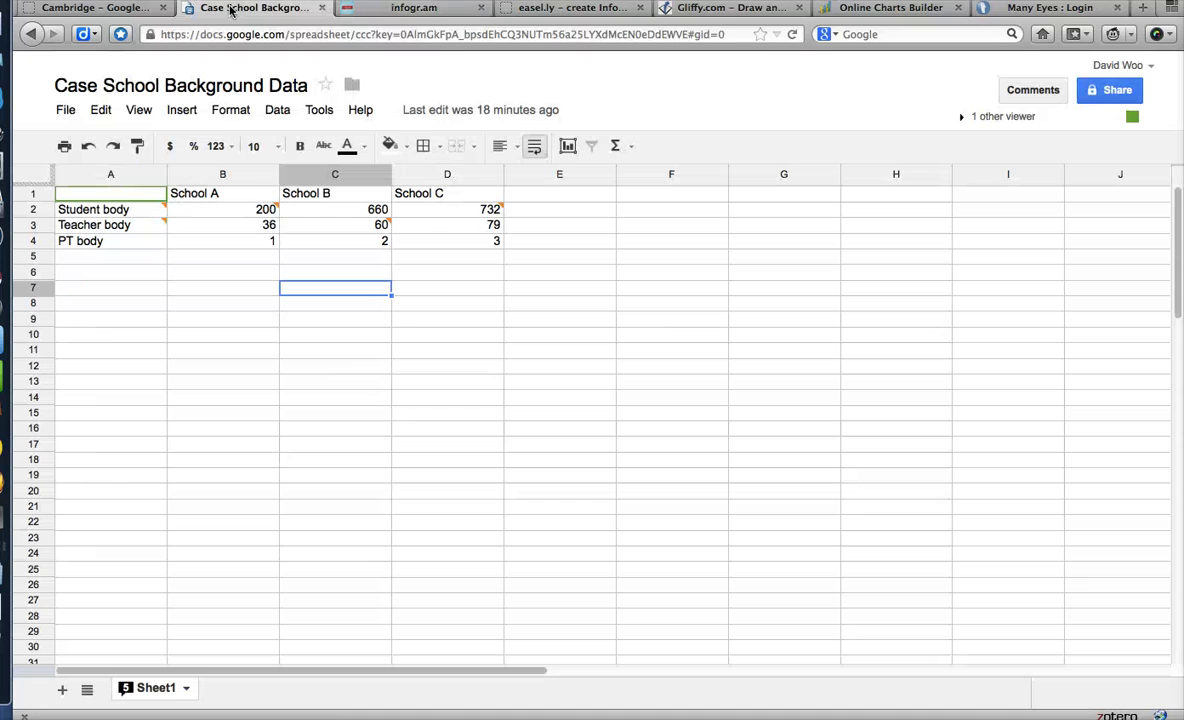
Enter the student body values 200, 660 and 732 for Schools A–C.
left_click(432, 8)
type("200")
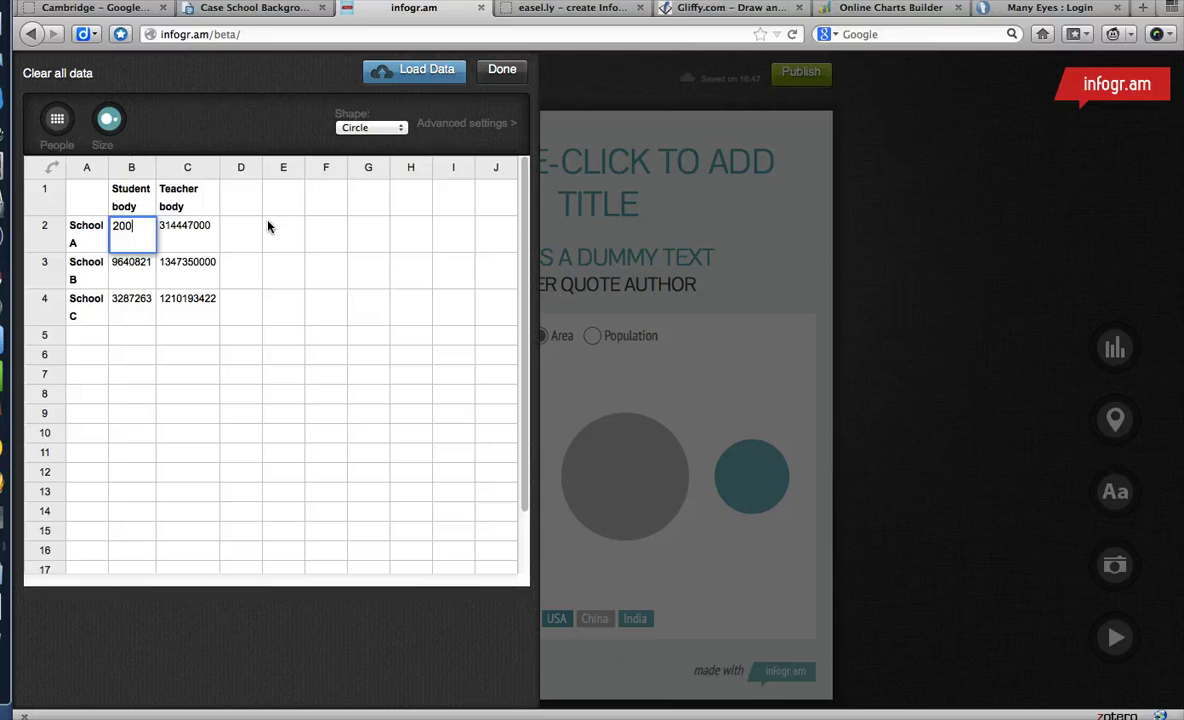
key("Return")
type("660")
key("Tab")
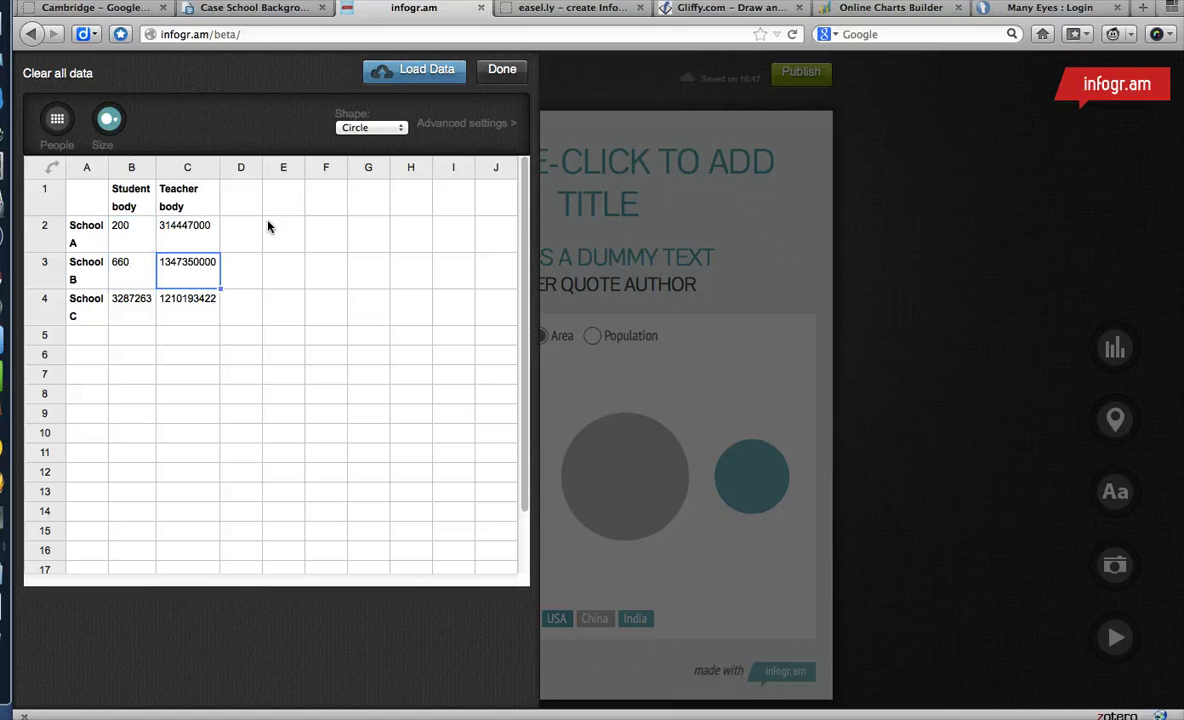
key("Return")
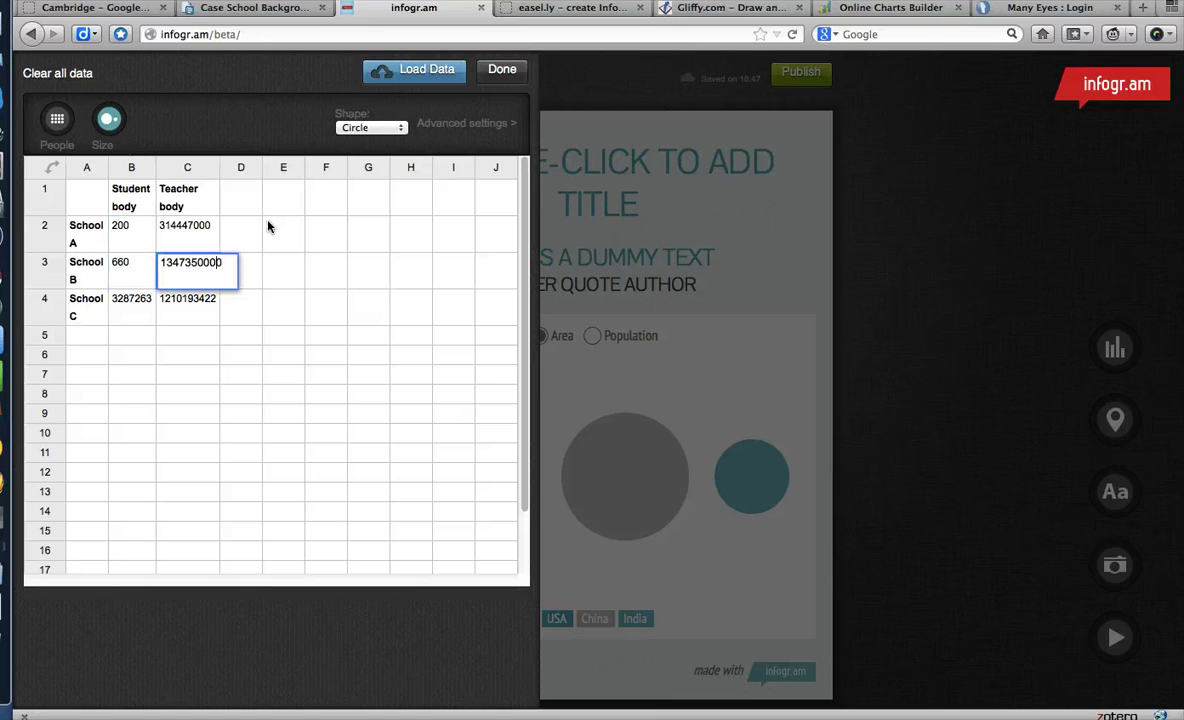
double_click(133, 300)
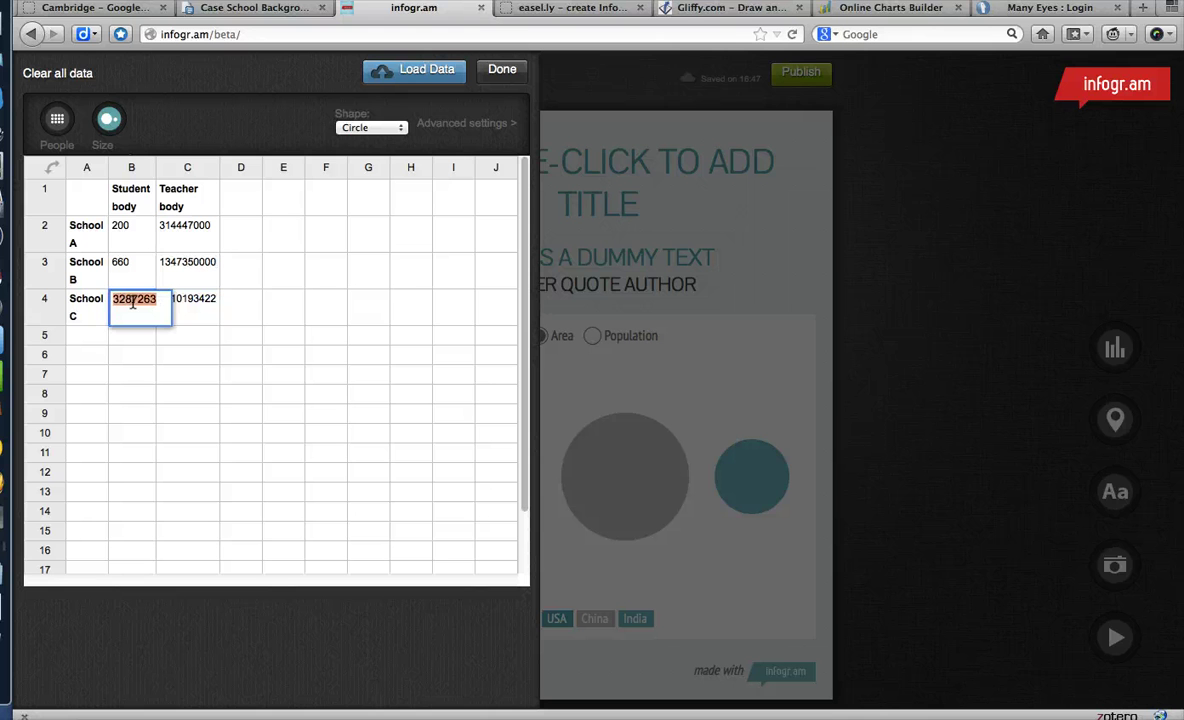
type("732")
left_click(191, 224)
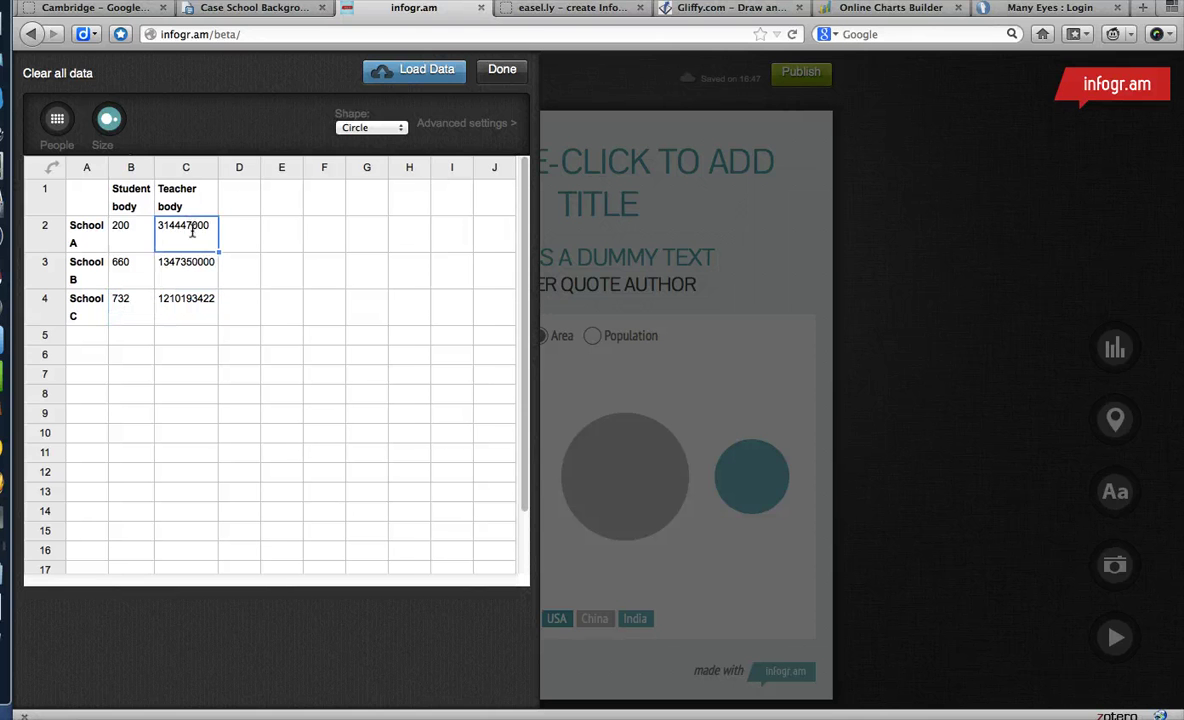
Enter the teacher body values 36, 60 and 79, checking them against the spreadsheet.
double_click(192, 228)
left_click(230, 10)
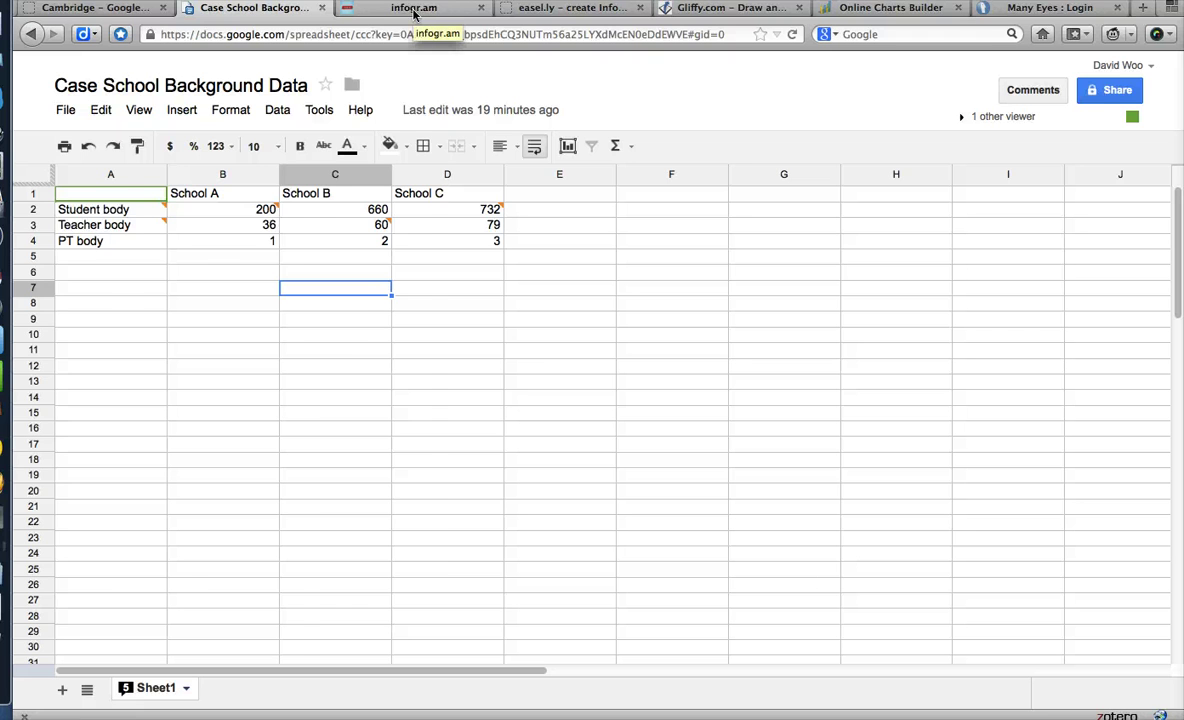
left_click(413, 10)
type("36")
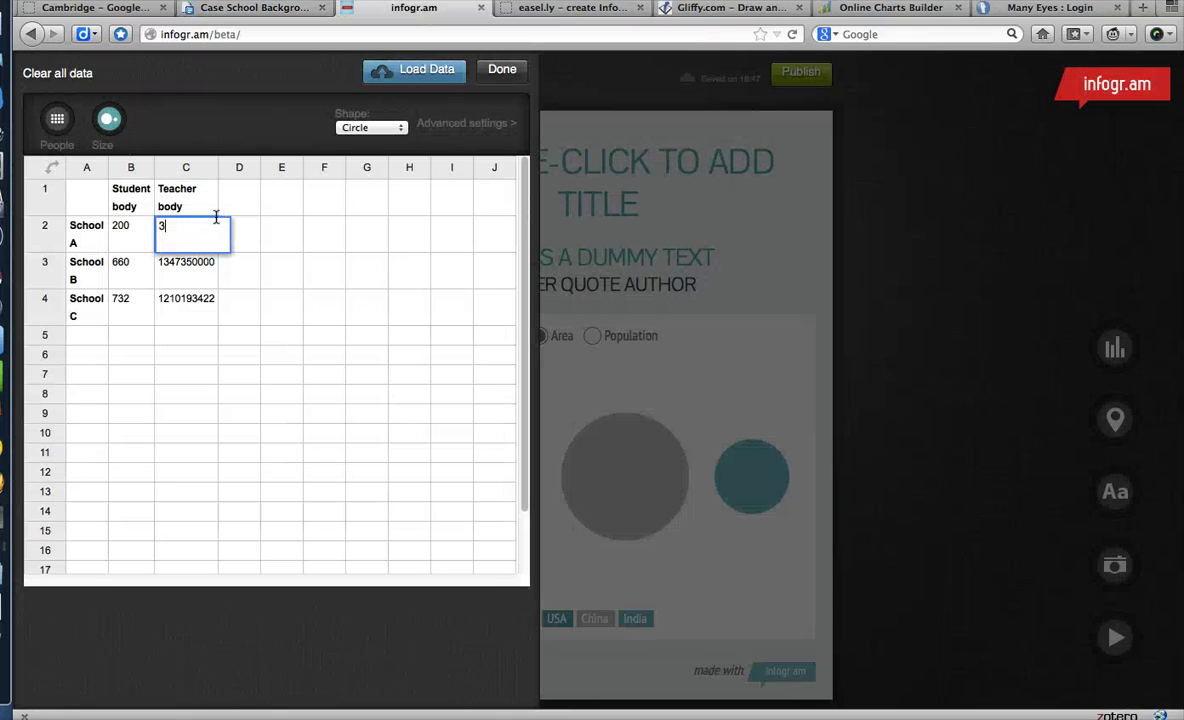
double_click(197, 277)
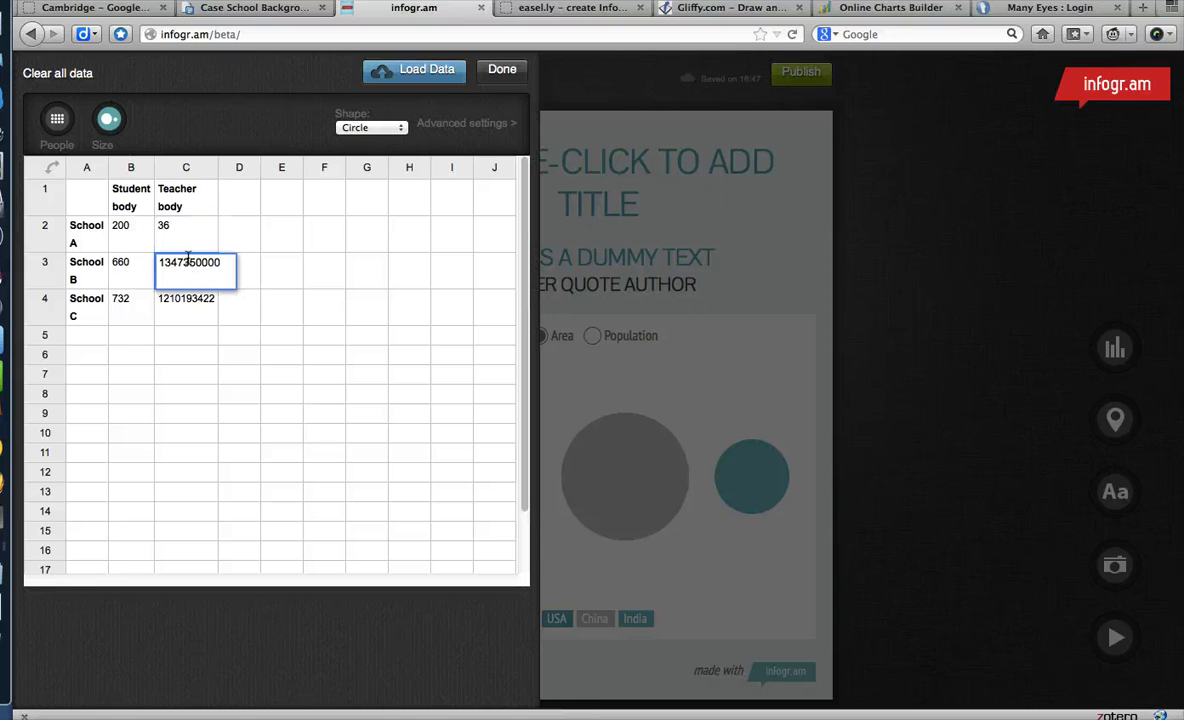
double_click(187, 258)
type("60")
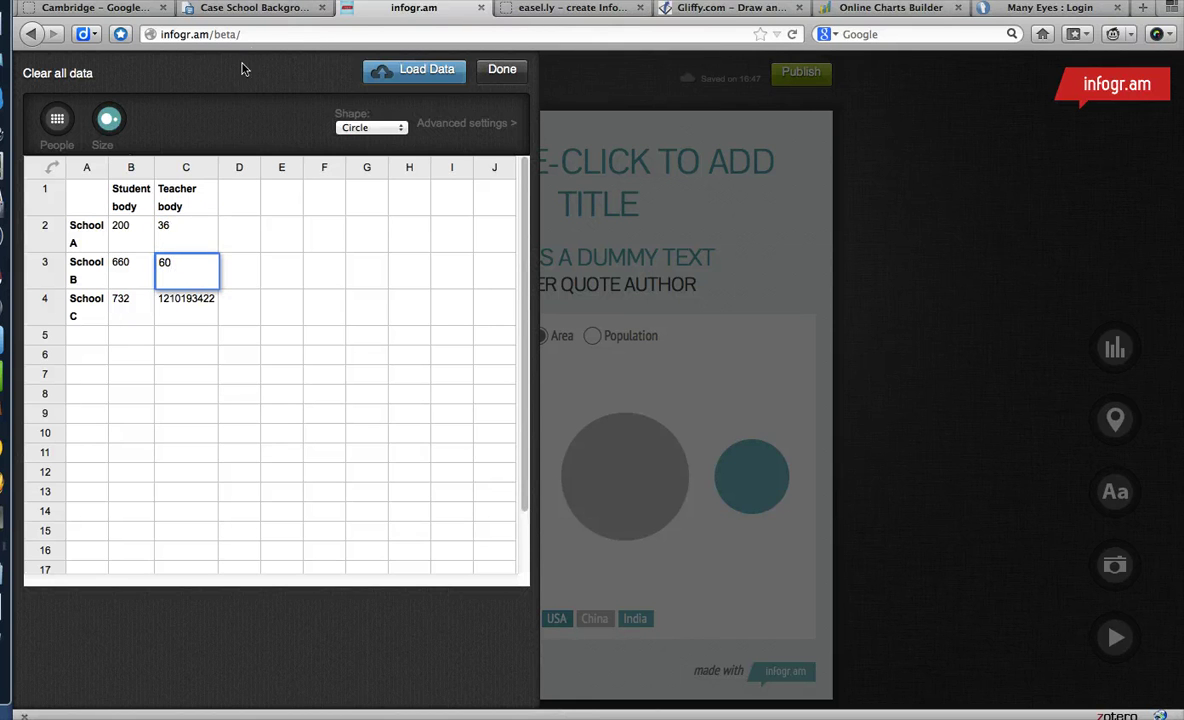
left_click(238, 9)
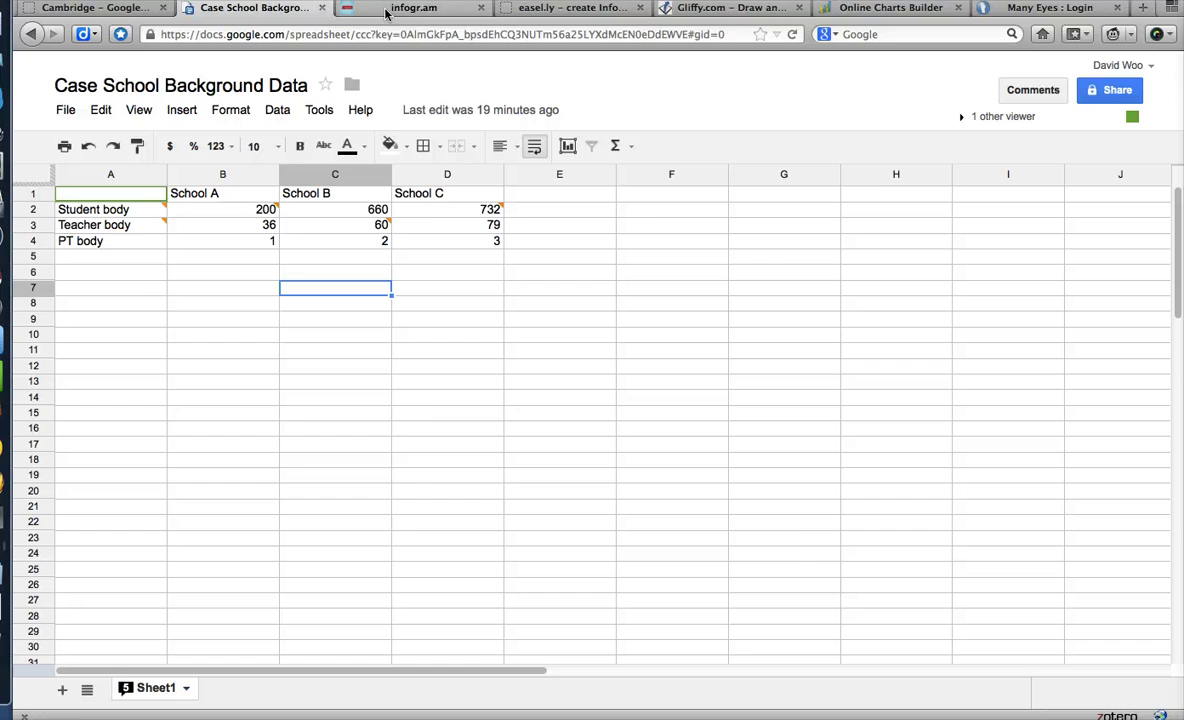
left_click(434, 10)
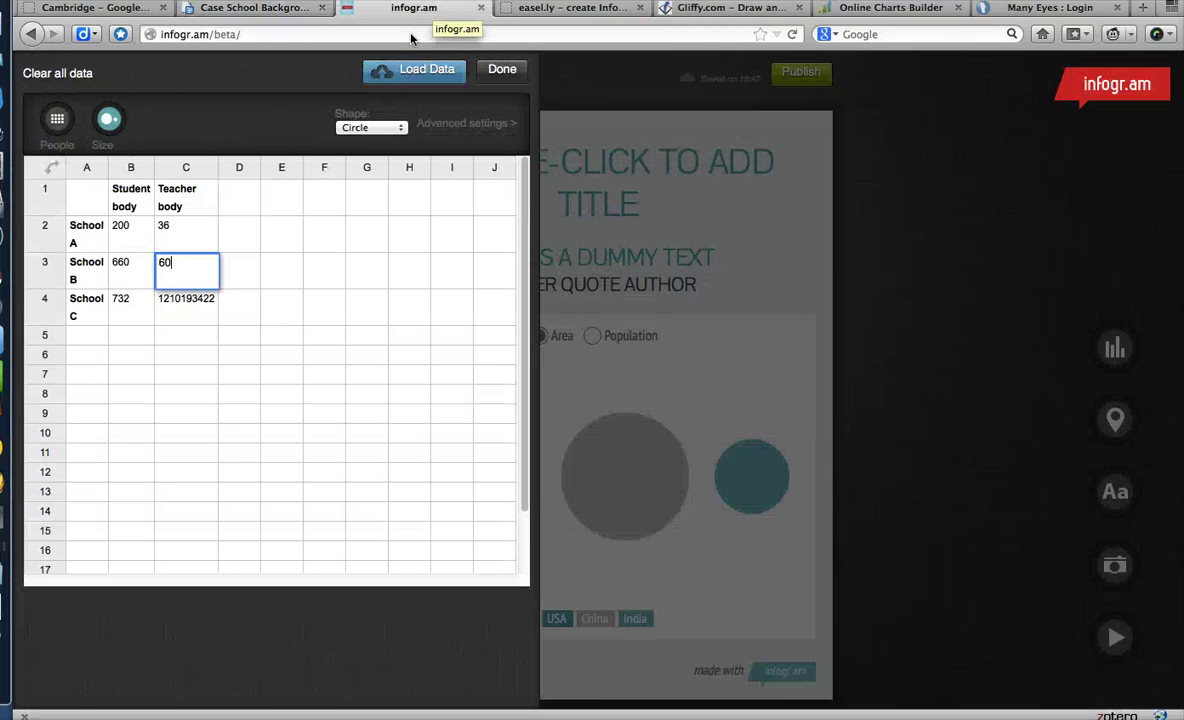
left_click(192, 304)
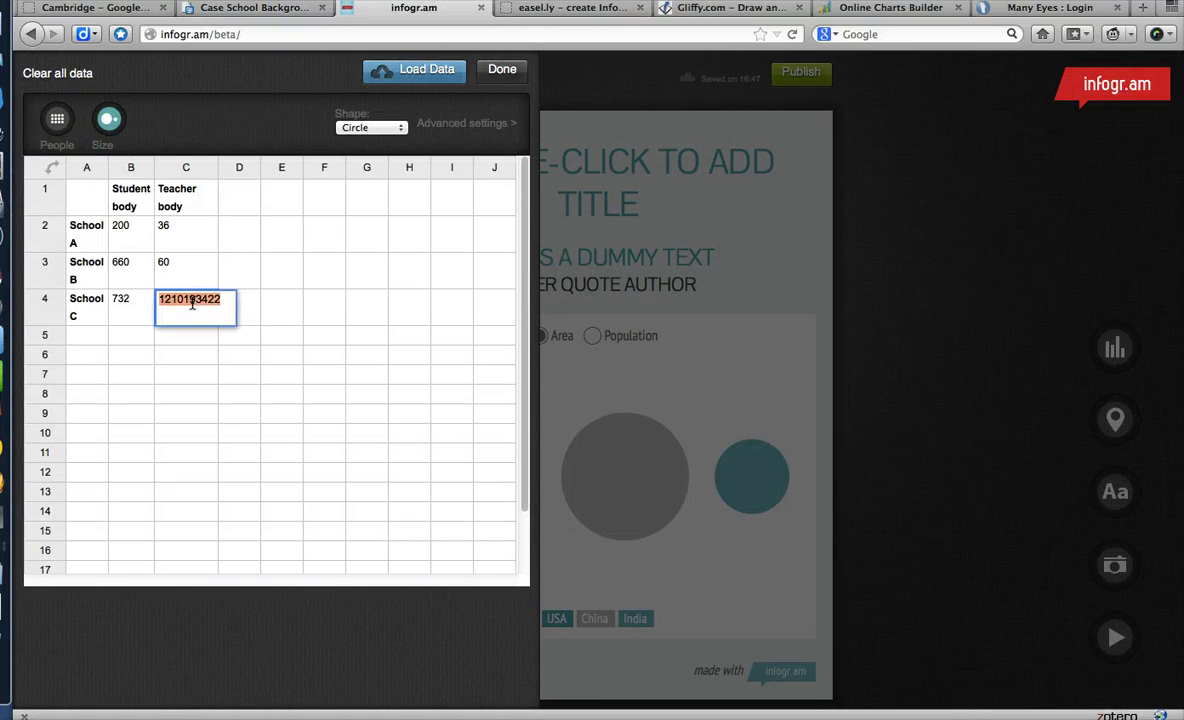
type("79")
key("Return")
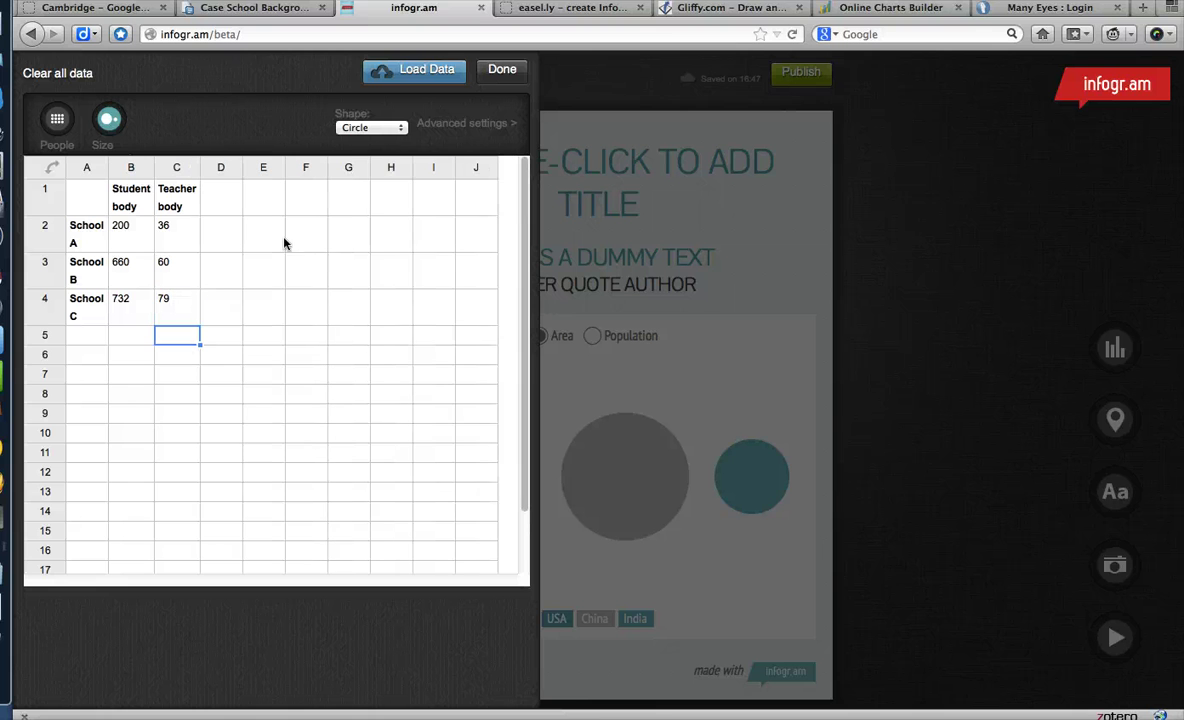
Keep Circle as the bubble shape and close the data editor.
left_click(383, 129)
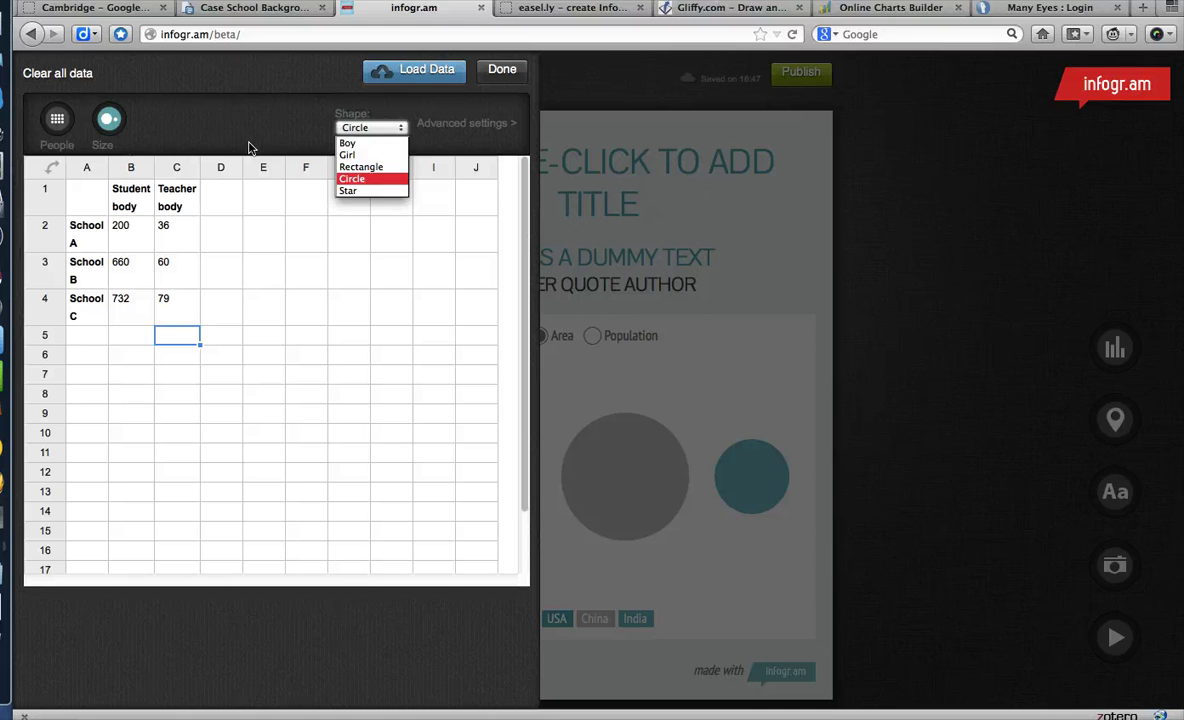
left_click(234, 137)
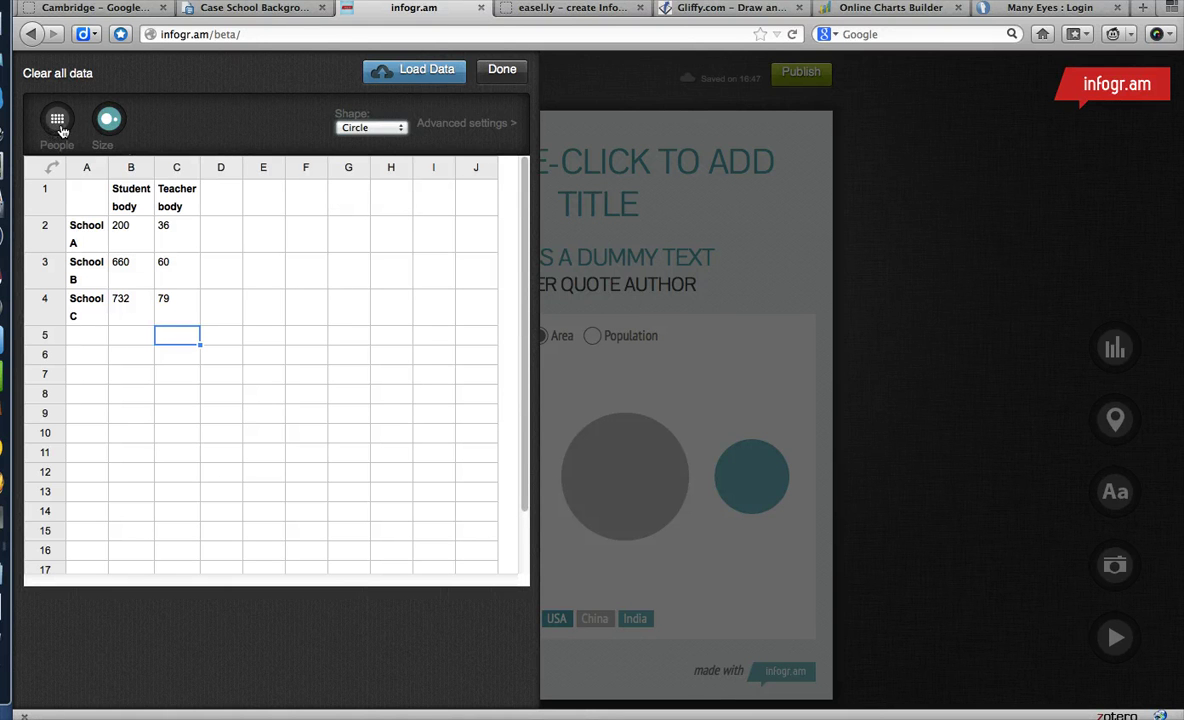
left_click(500, 69)
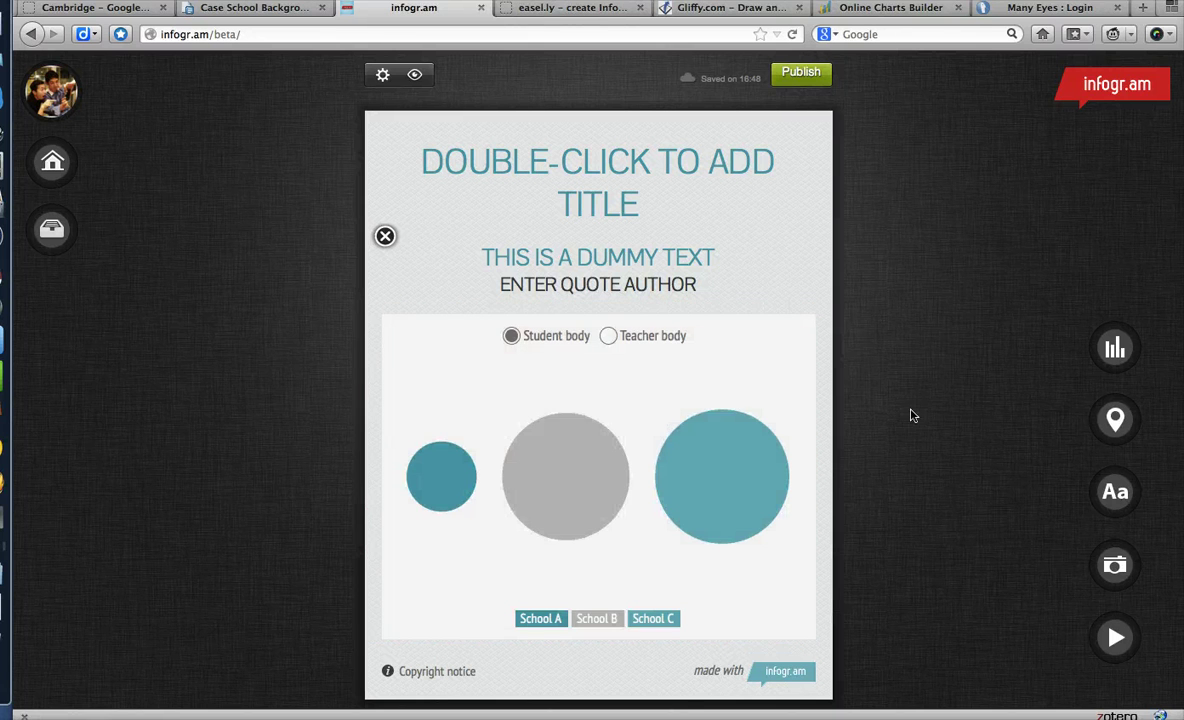
left_click(416, 77)
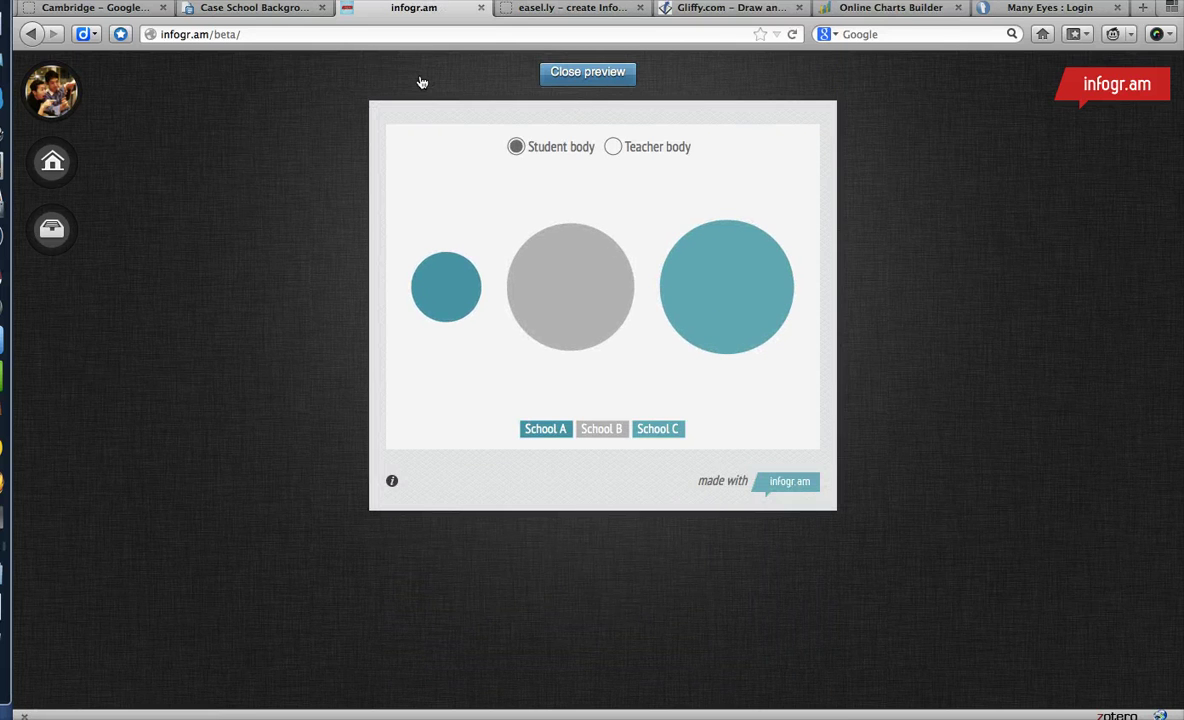
mouse_move(549, 265)
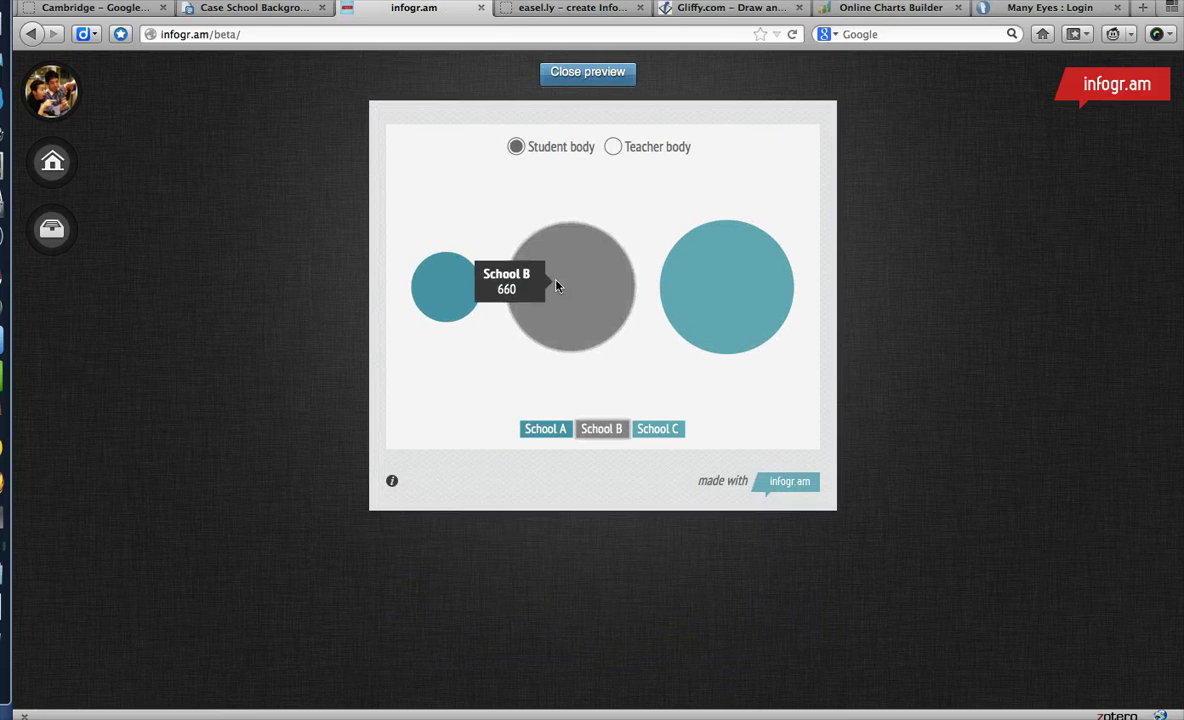
mouse_move(472, 293)
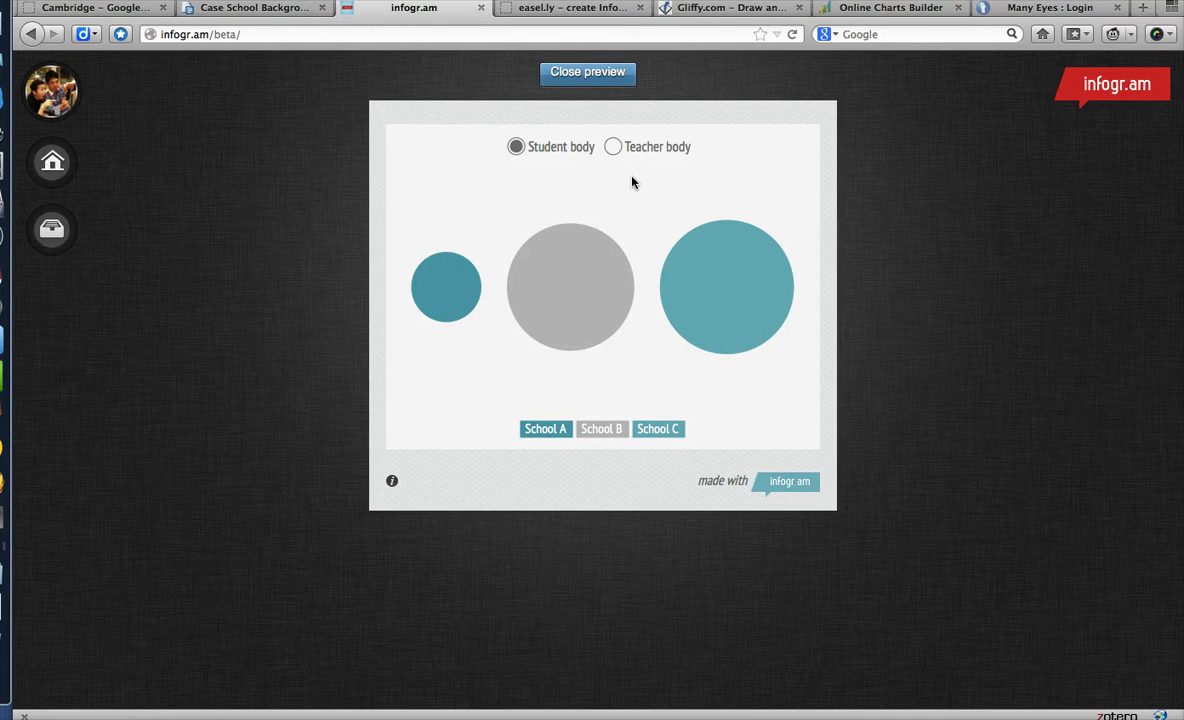
left_click(611, 152)
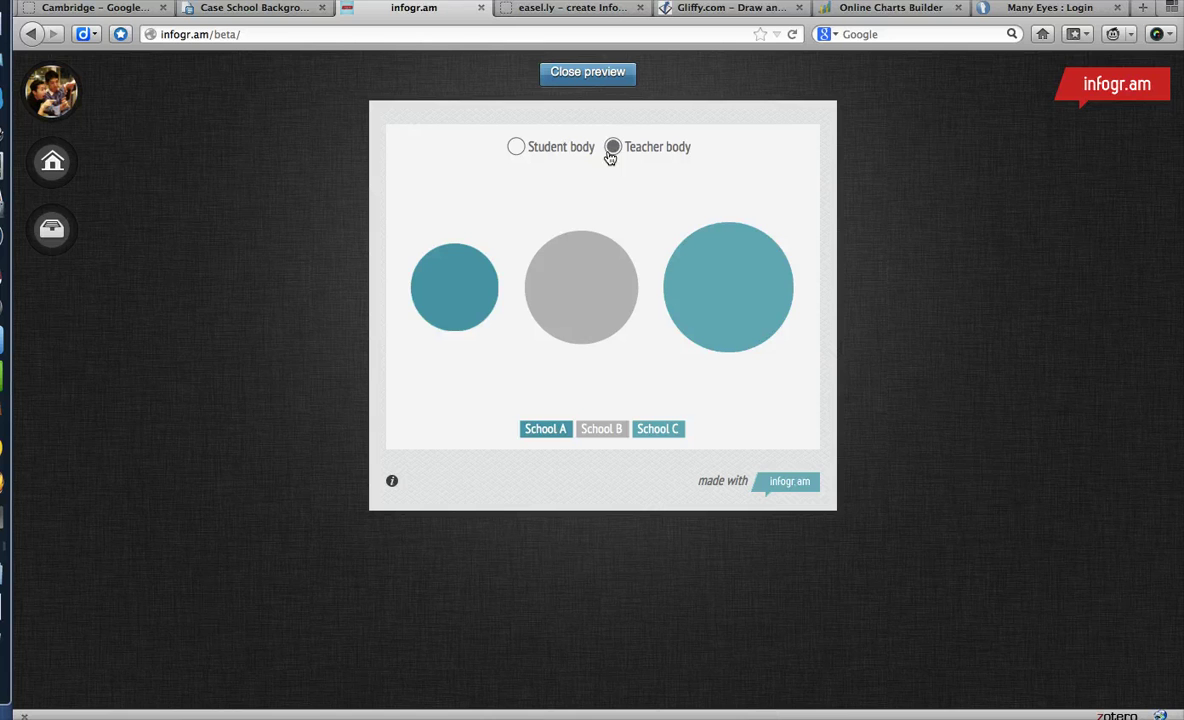
left_click(517, 149)
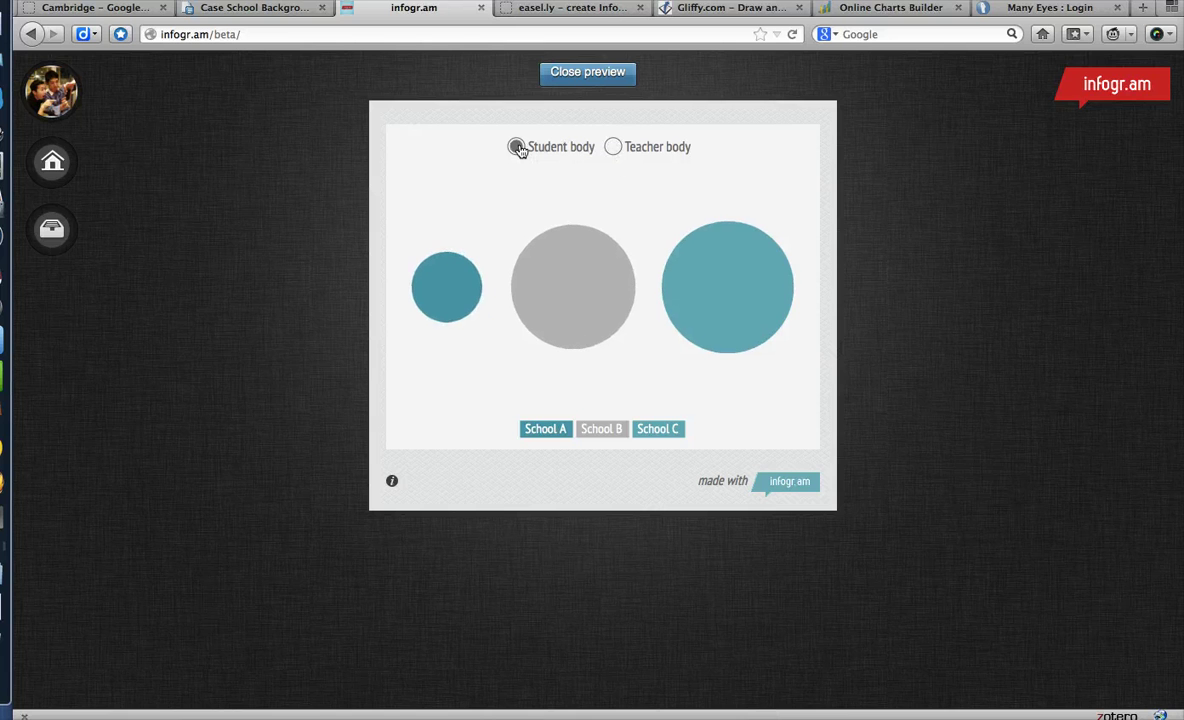
left_click(612, 149)
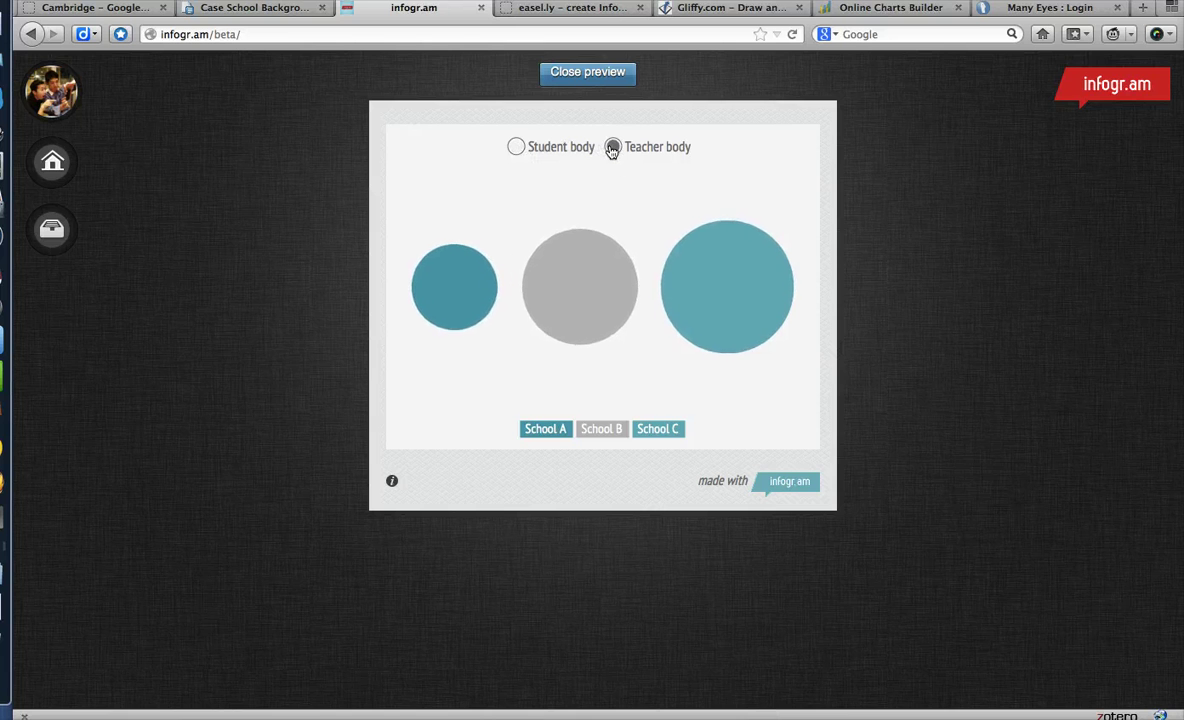
left_click(517, 148)
left_click(612, 149)
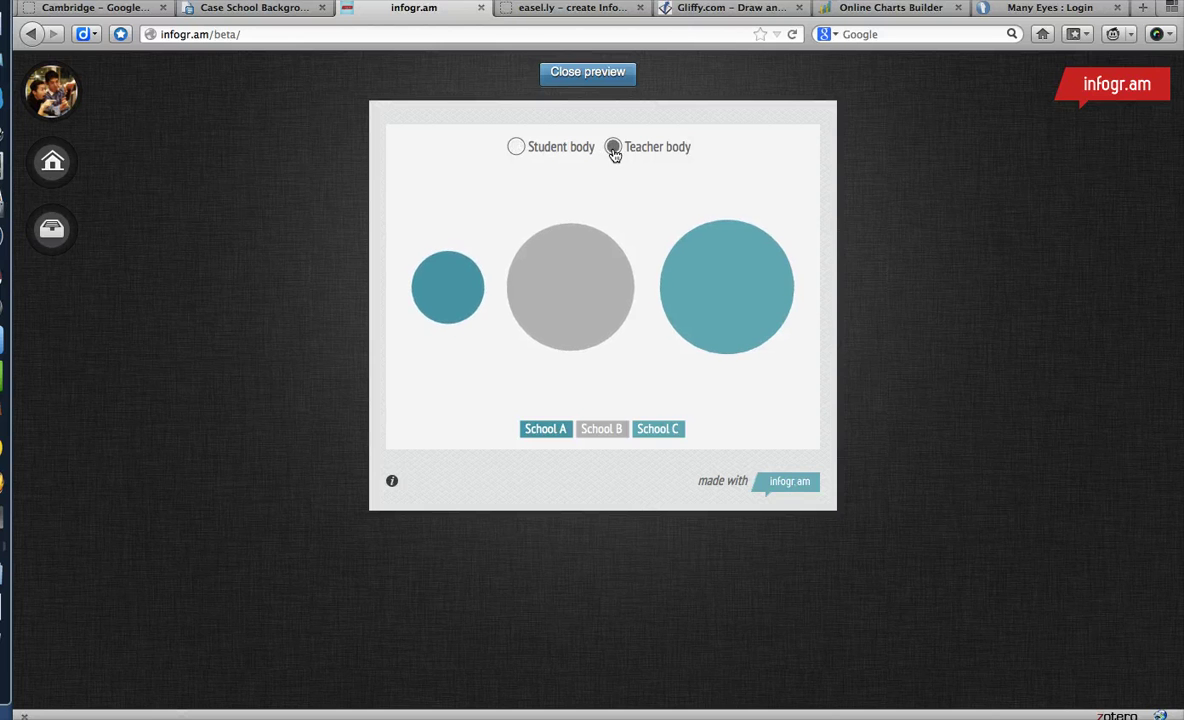
left_click(587, 73)
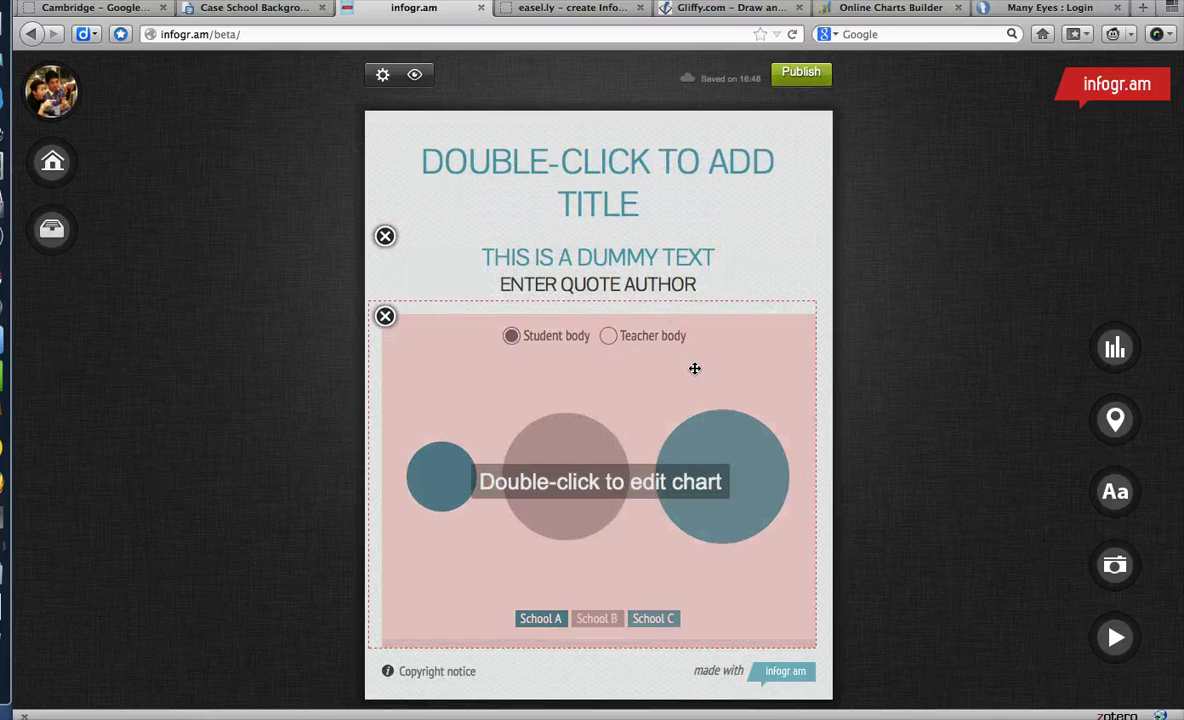
Replace the title placeholder with 'School Size Comparisons'.
double_click(613, 189)
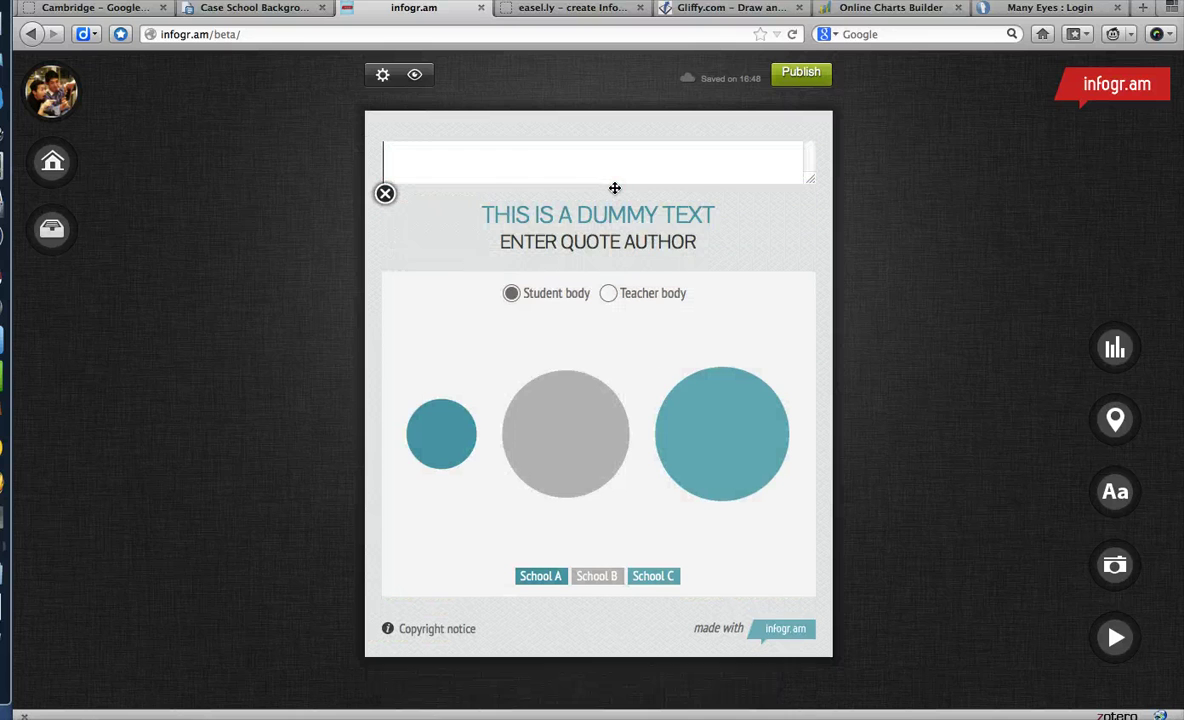
type("Sch")
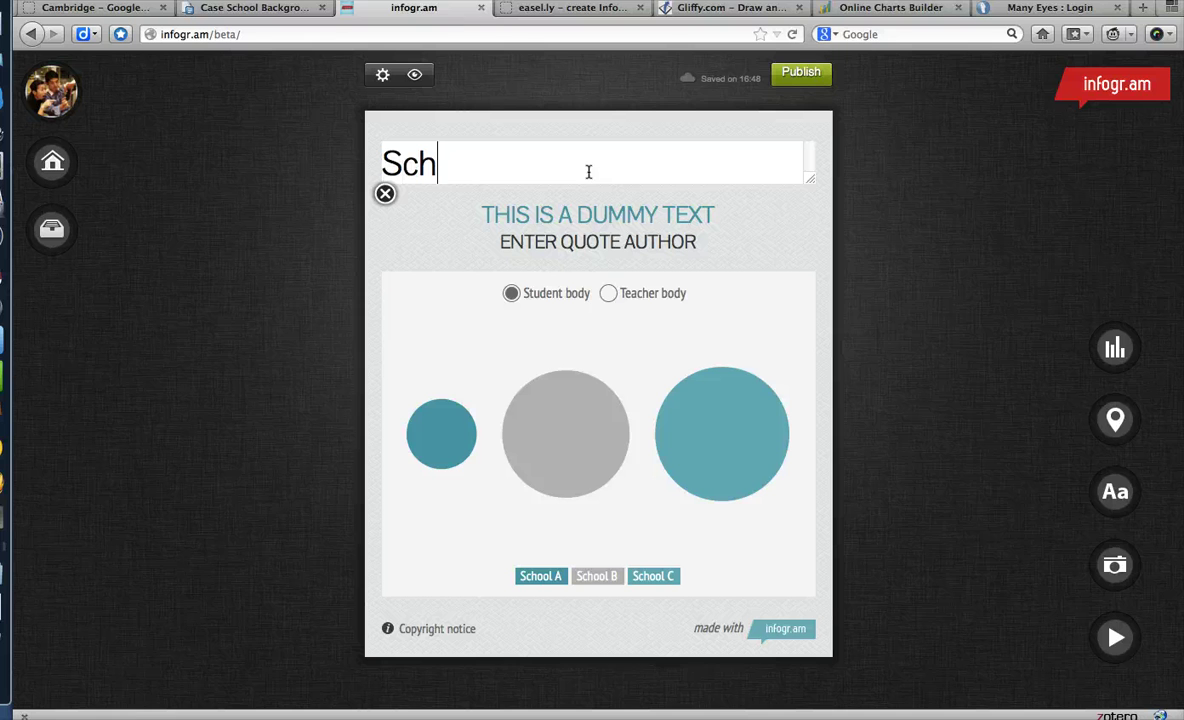
type("ool s")
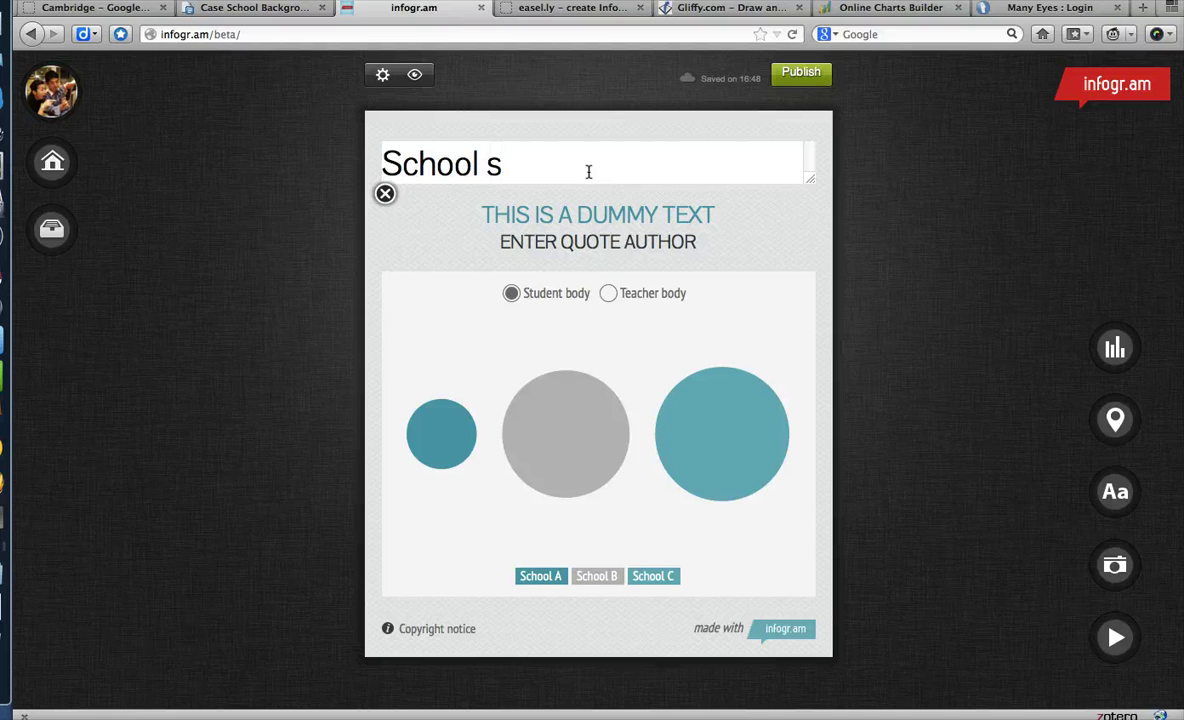
key("BackSpace")
type("Size Comparison")
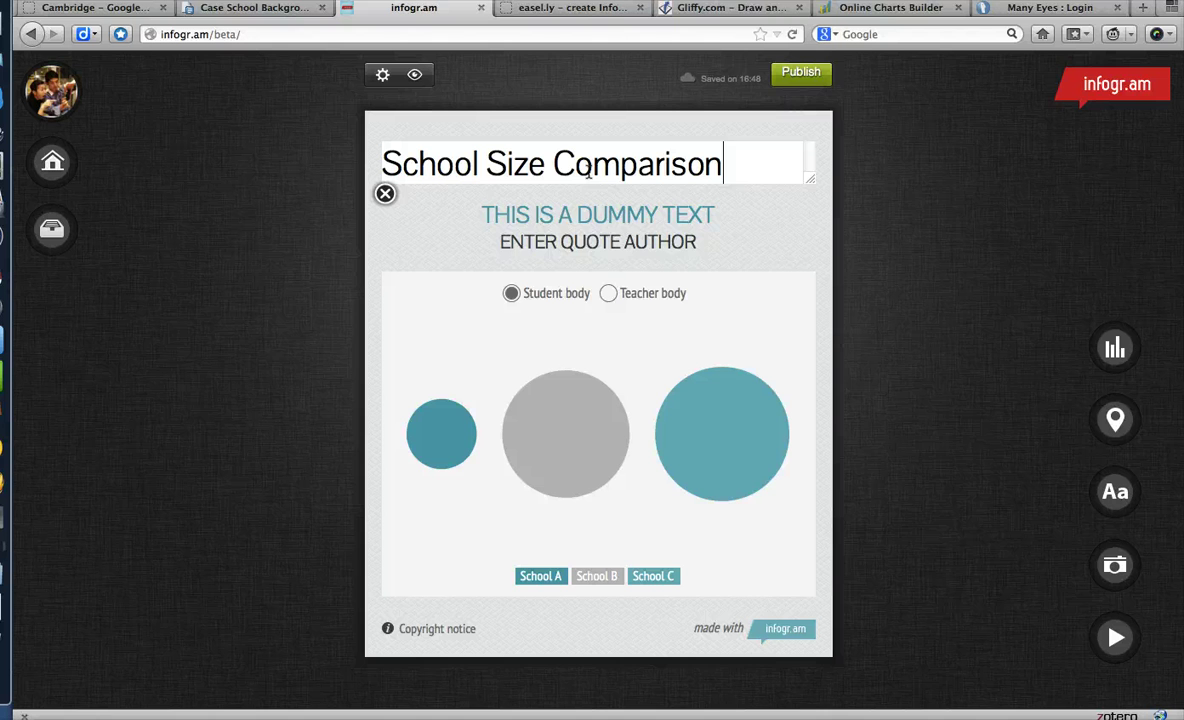
type("s")
left_click(847, 226)
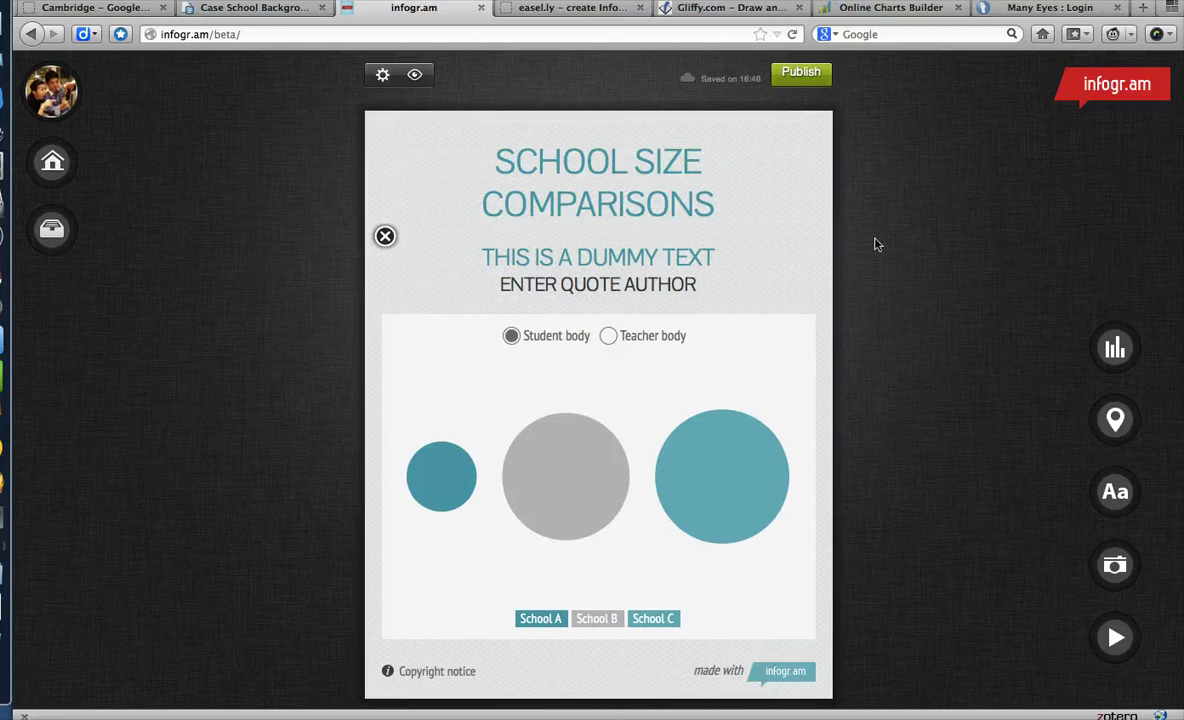
Add a Pictorial Bar chart beneath the schools bubble chart.
left_click(1116, 350)
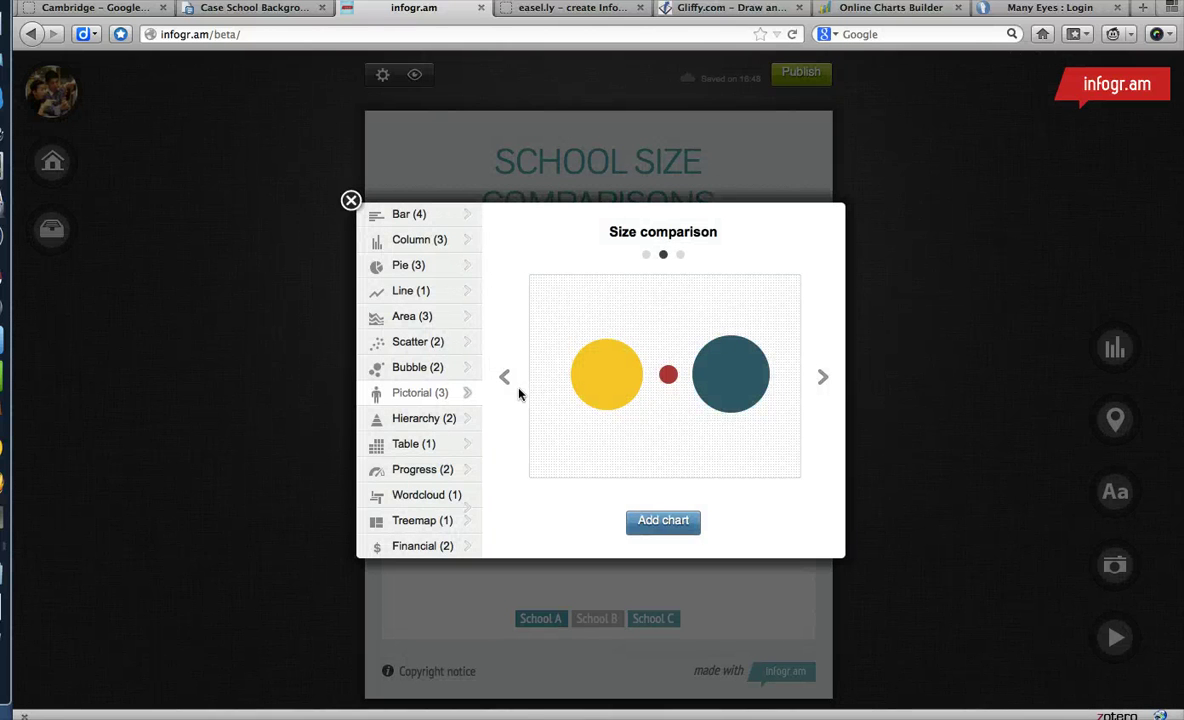
left_click(821, 377)
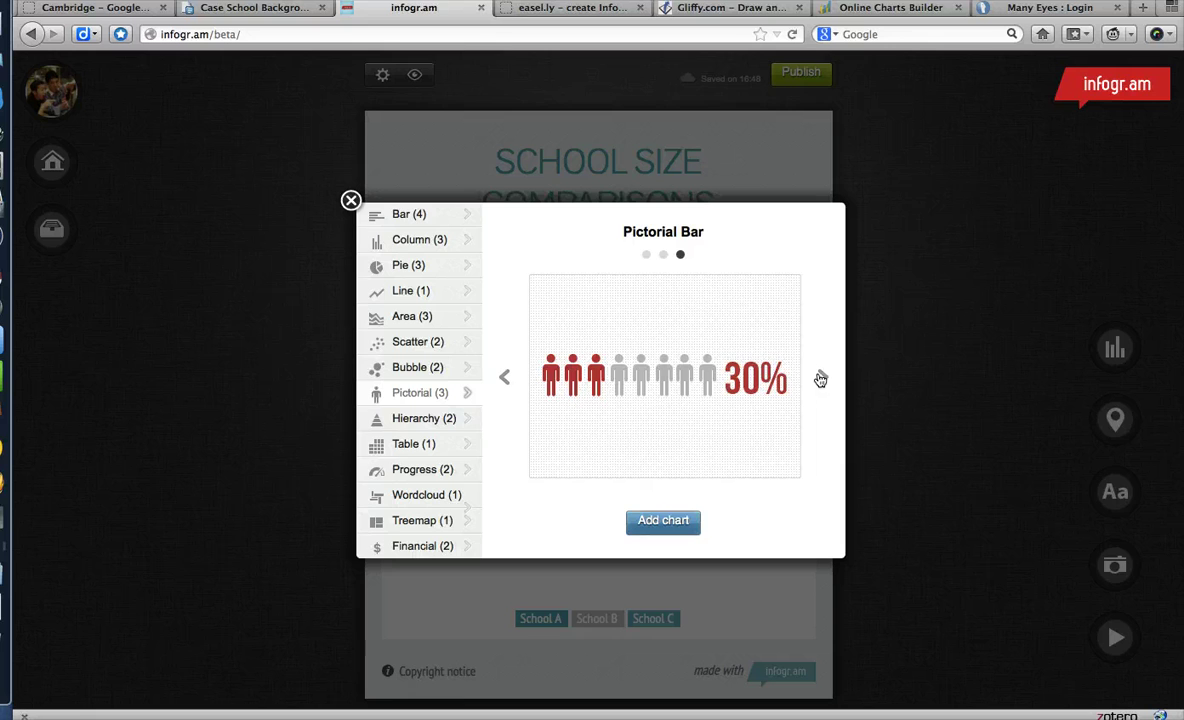
left_click(661, 521)
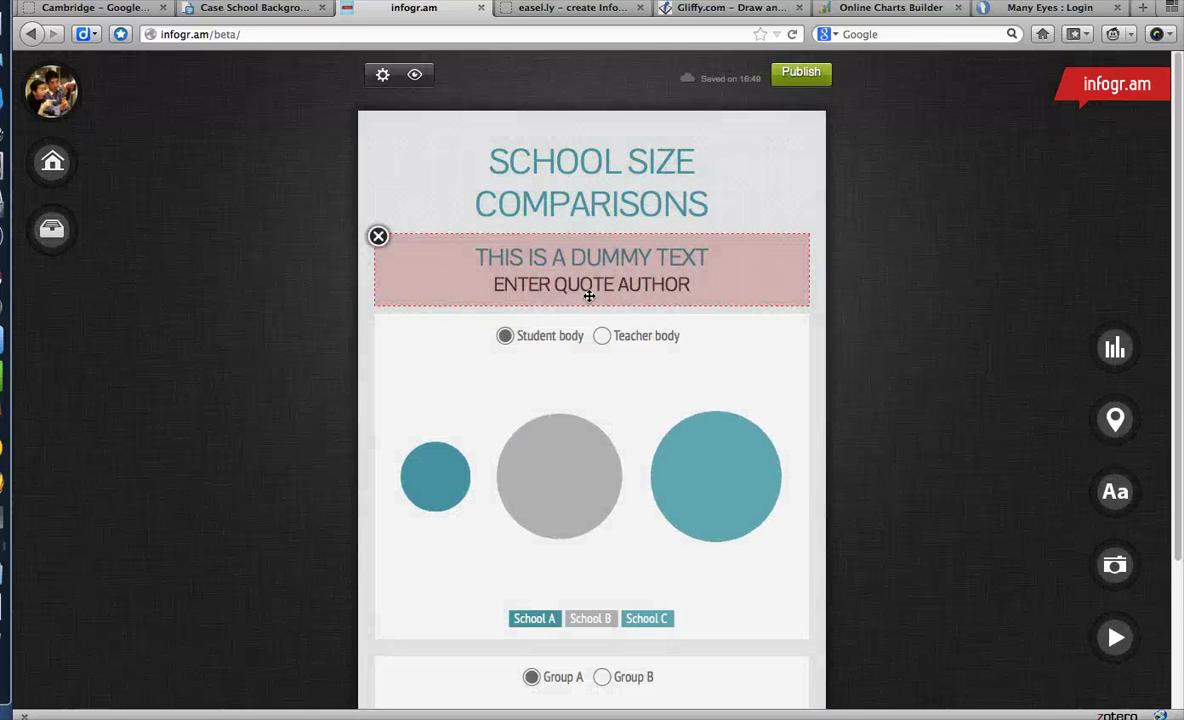
scroll(603, 431, "down", 3)
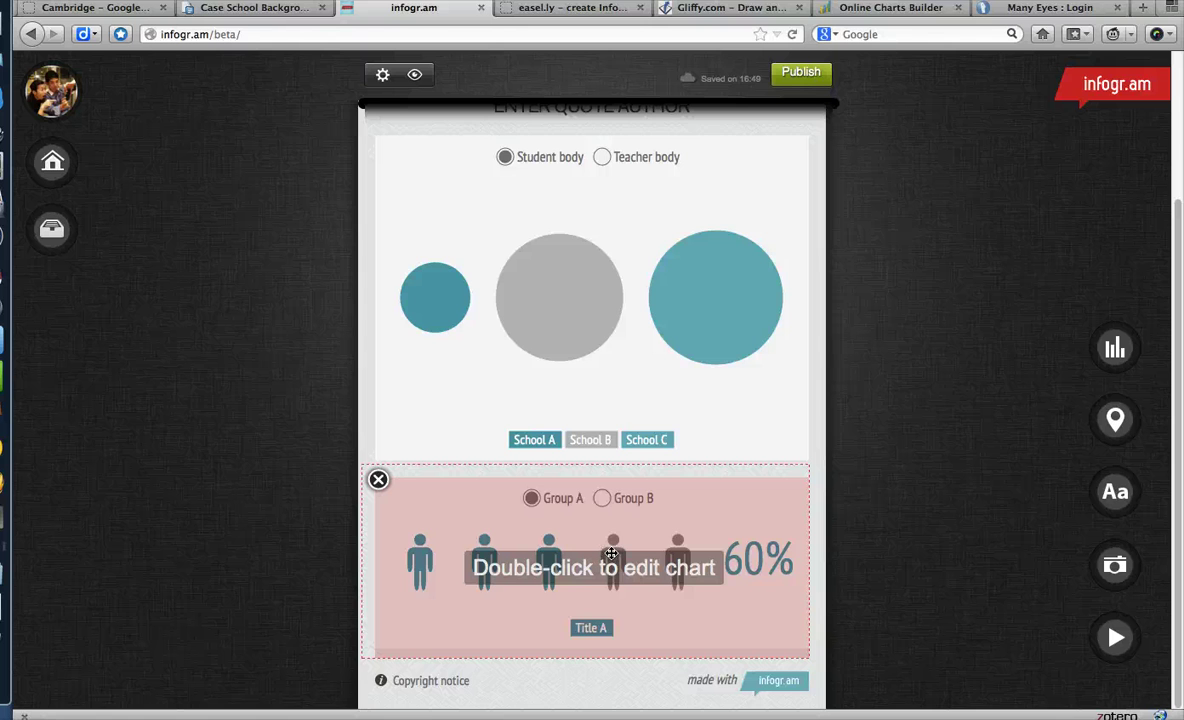
Set the pictorial chart's headers to School A, School B and a new School C.
double_click(611, 554)
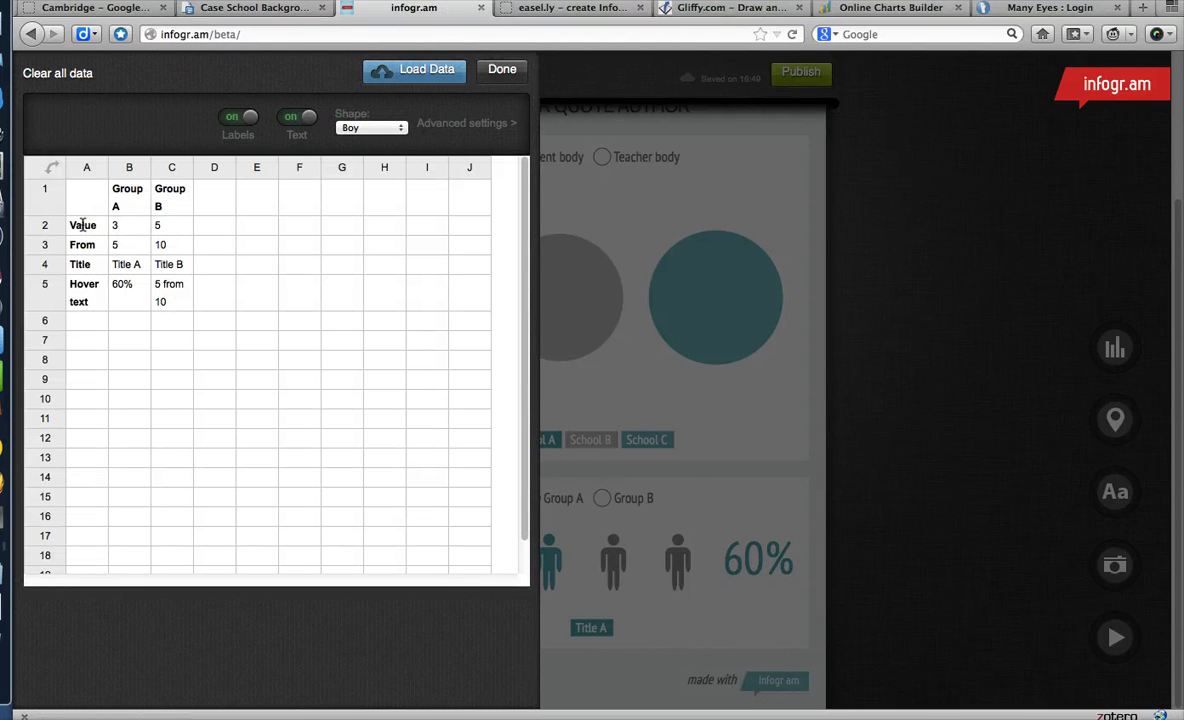
double_click(117, 190)
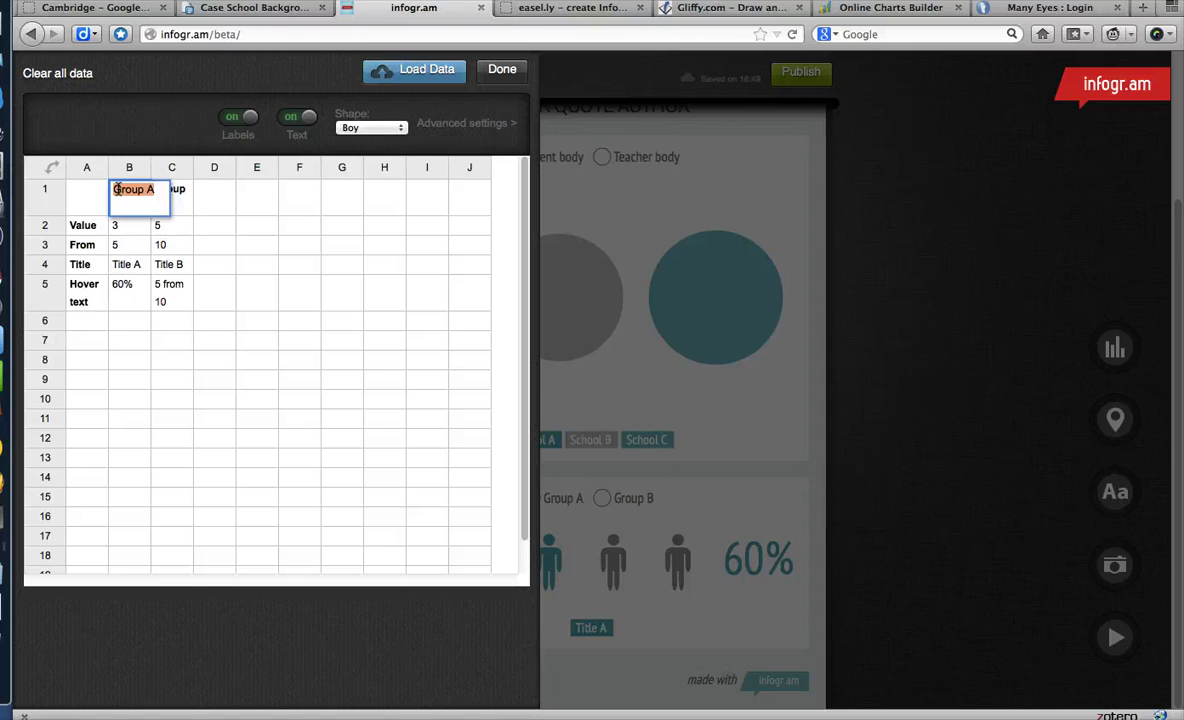
type("School A")
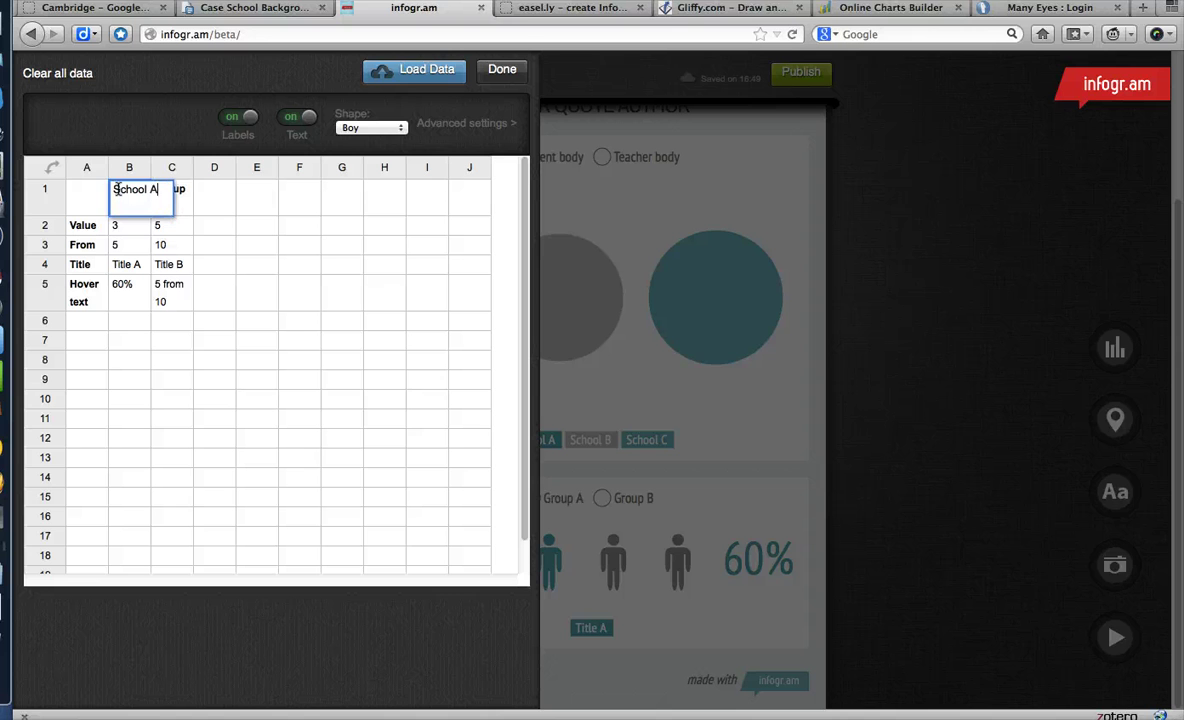
key("Tab")
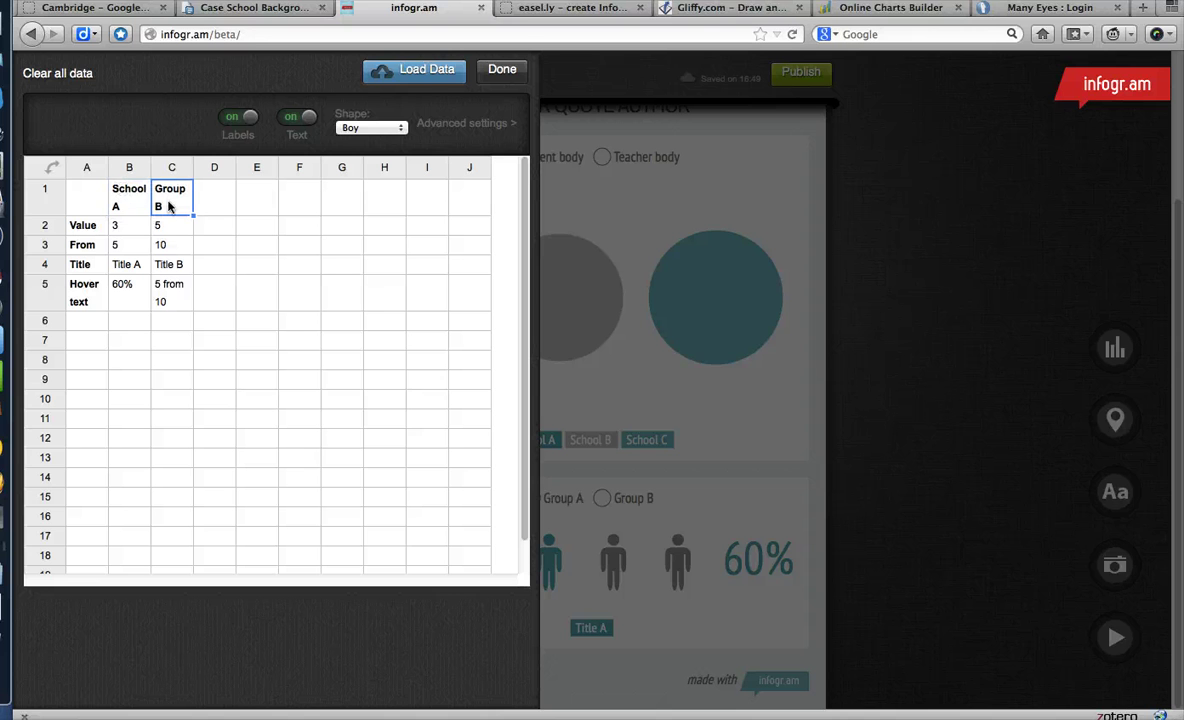
double_click(167, 193)
type("School B")
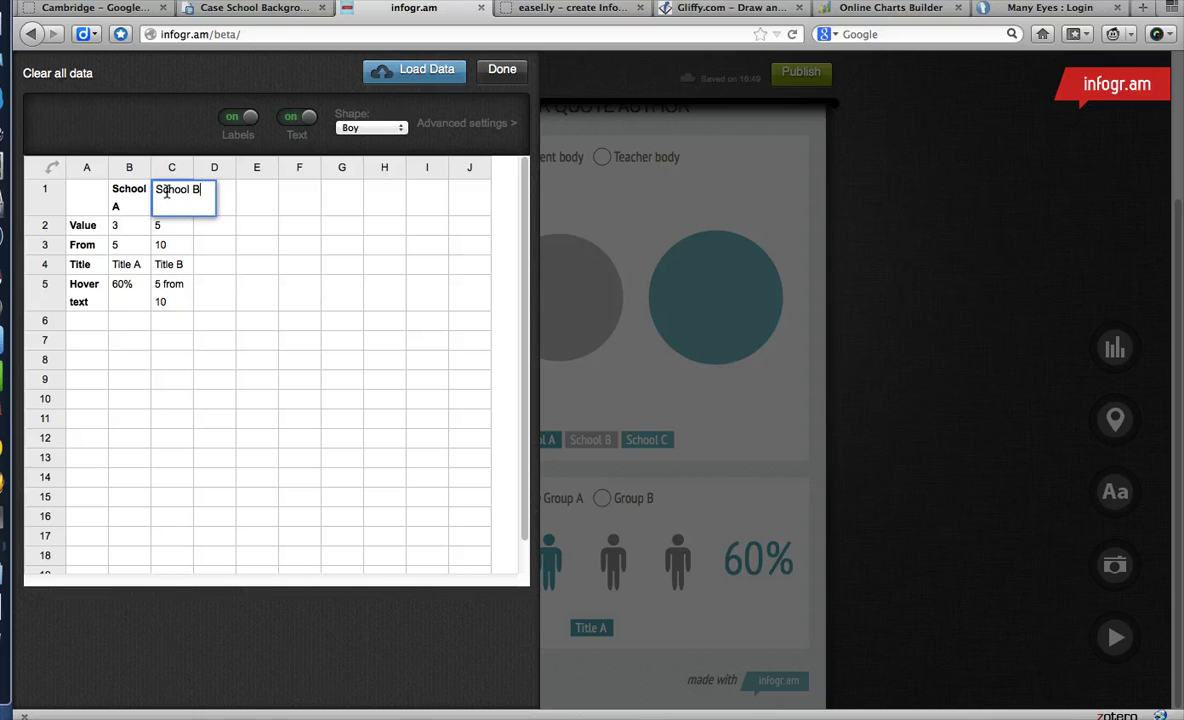
key("Tab")
type("School C")
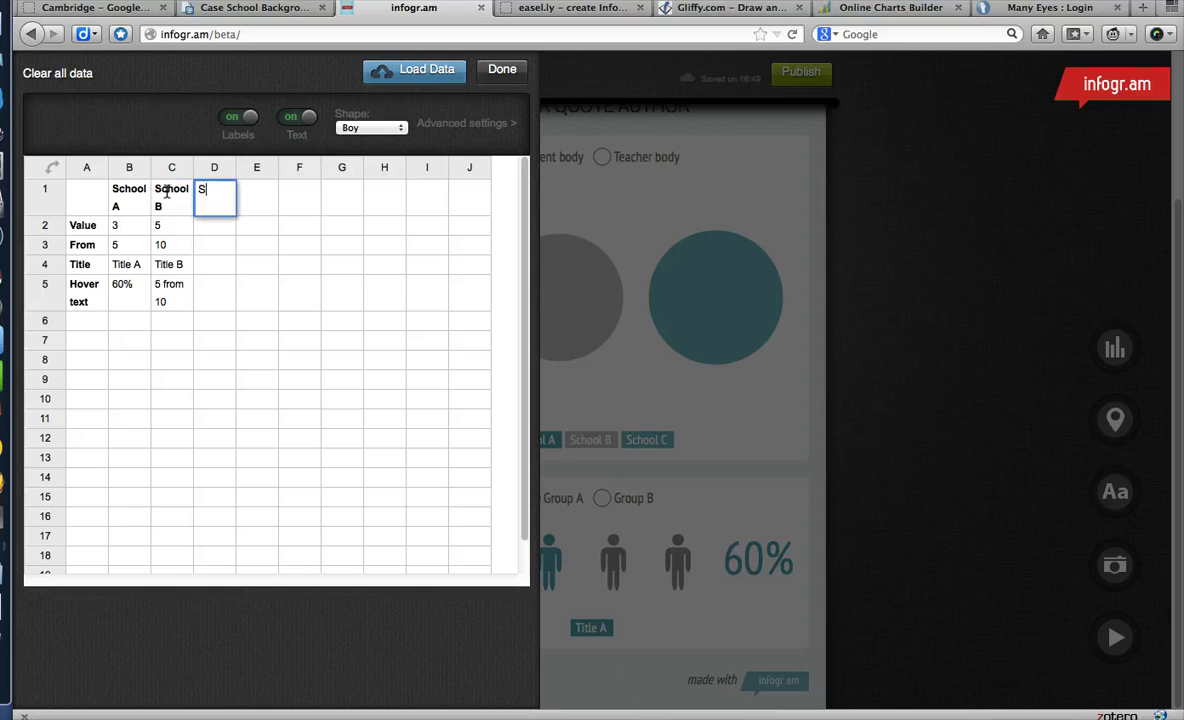
left_click(176, 287)
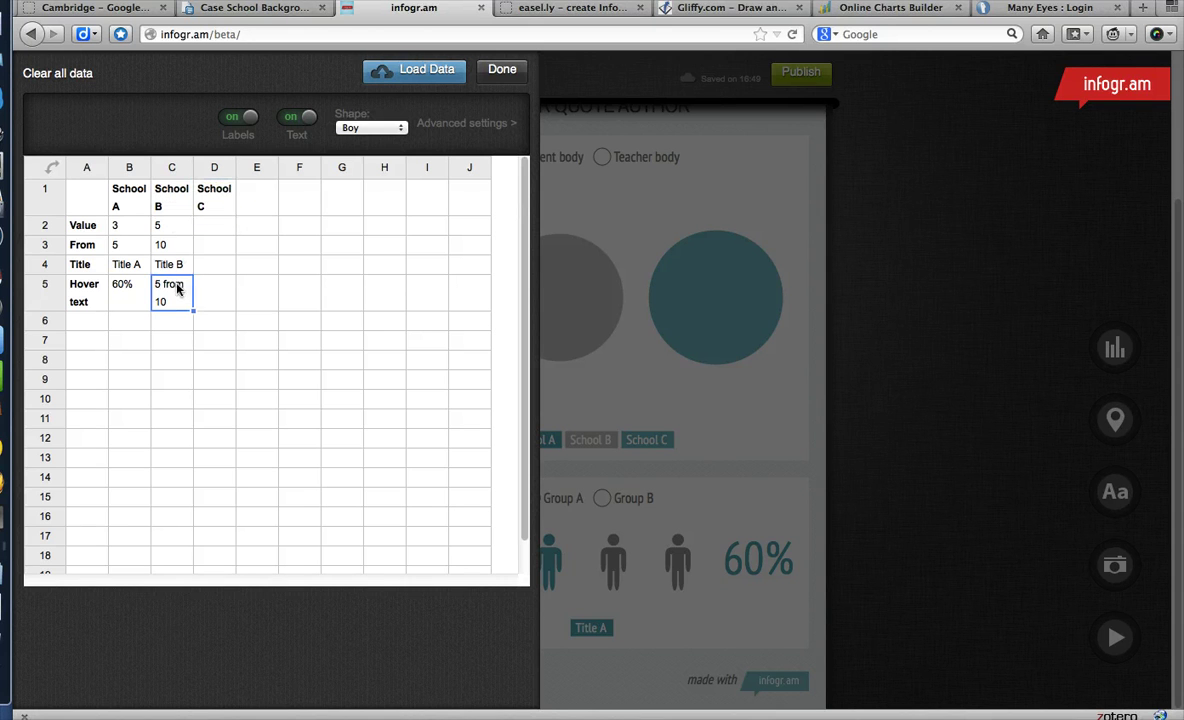
Select the value 3 in cell B2 for replacing.
left_click(126, 229)
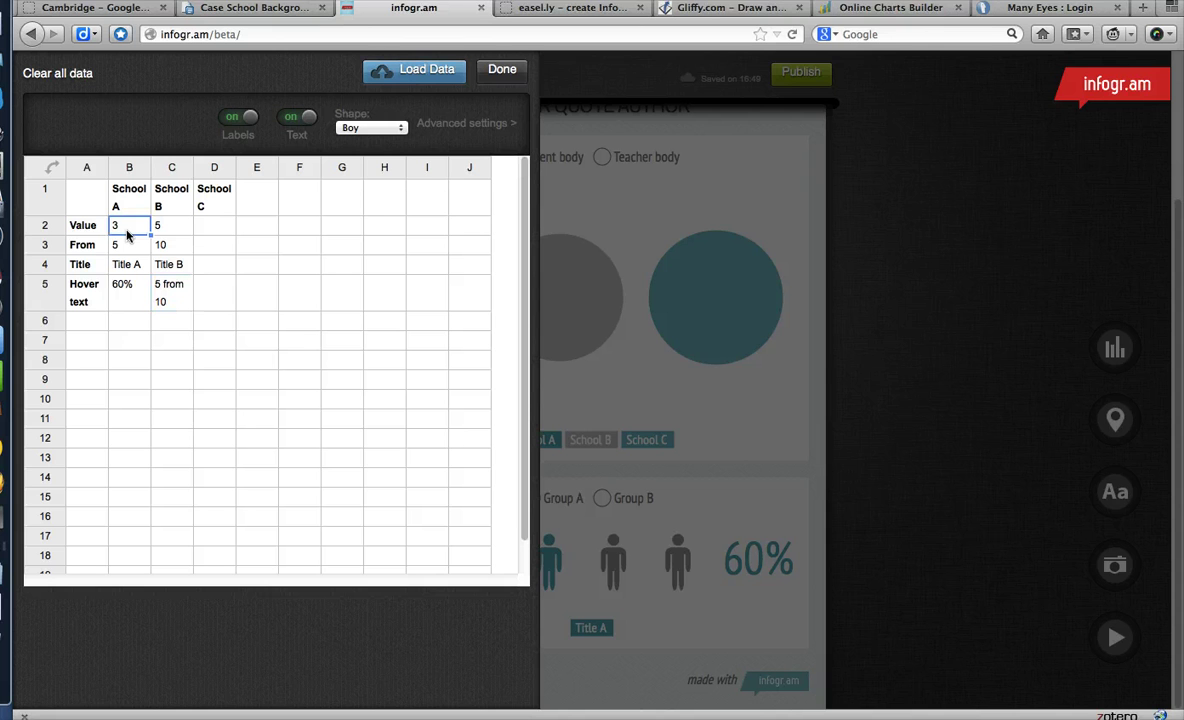
double_click(123, 231)
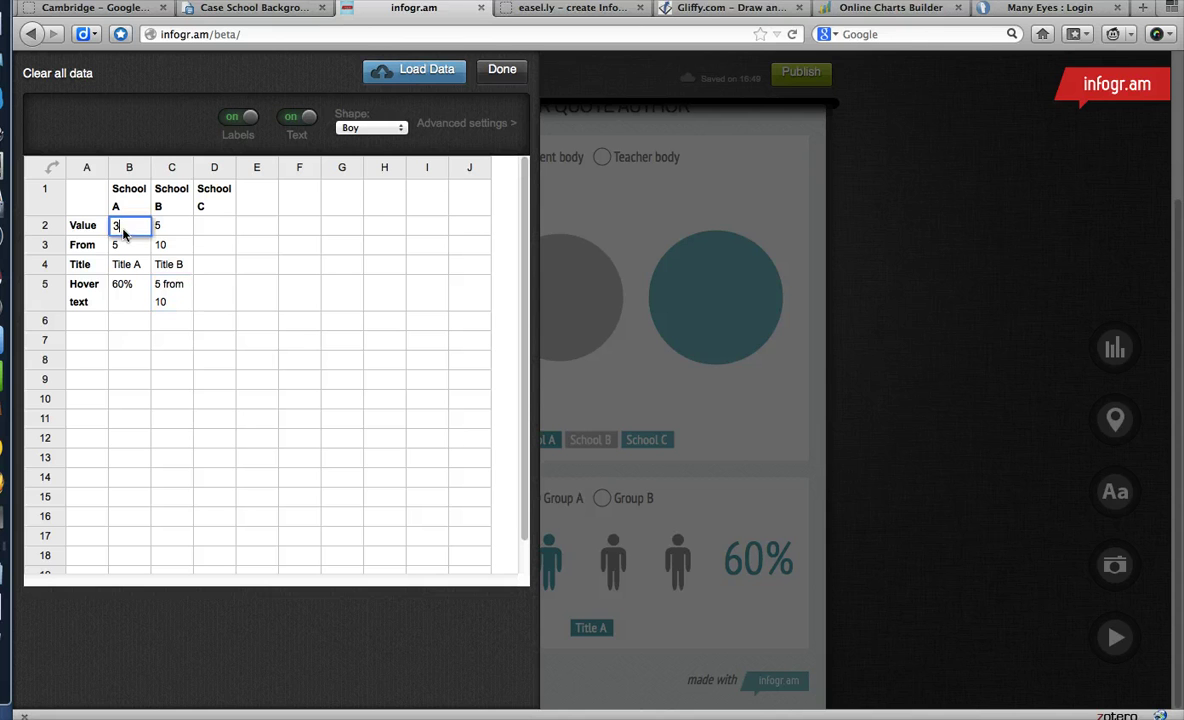
left_click_drag(120, 228, 112, 229)
left_click(259, 9)
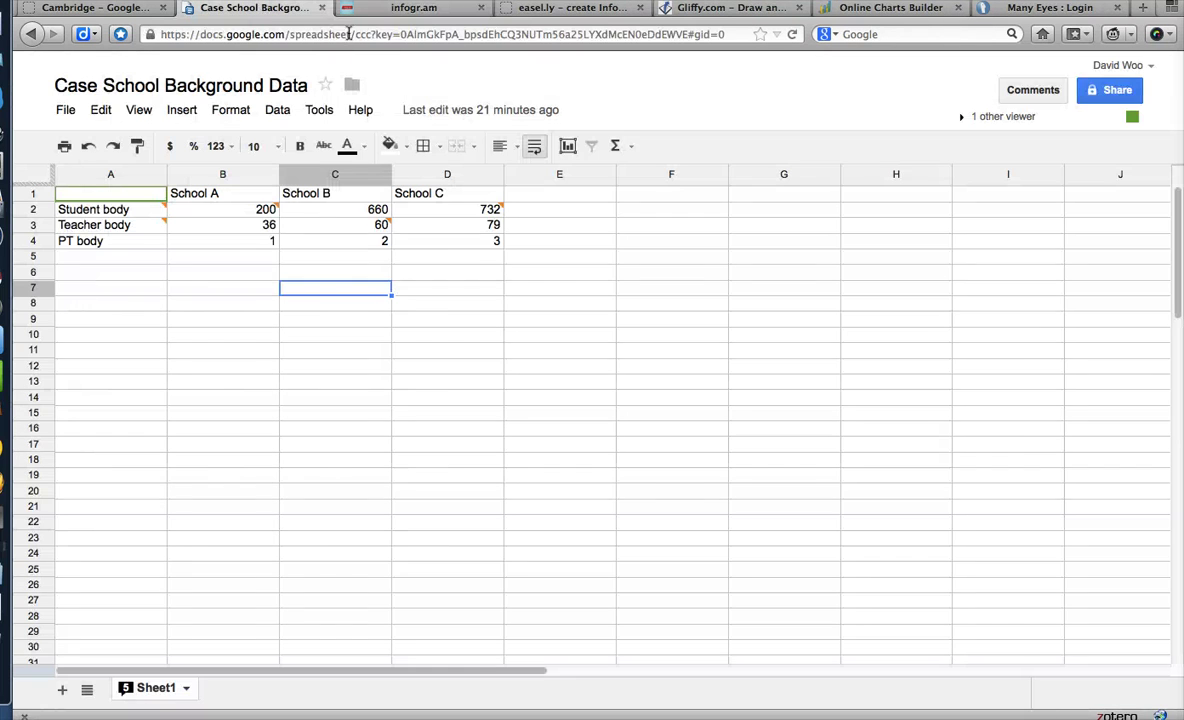
left_click(386, 12)
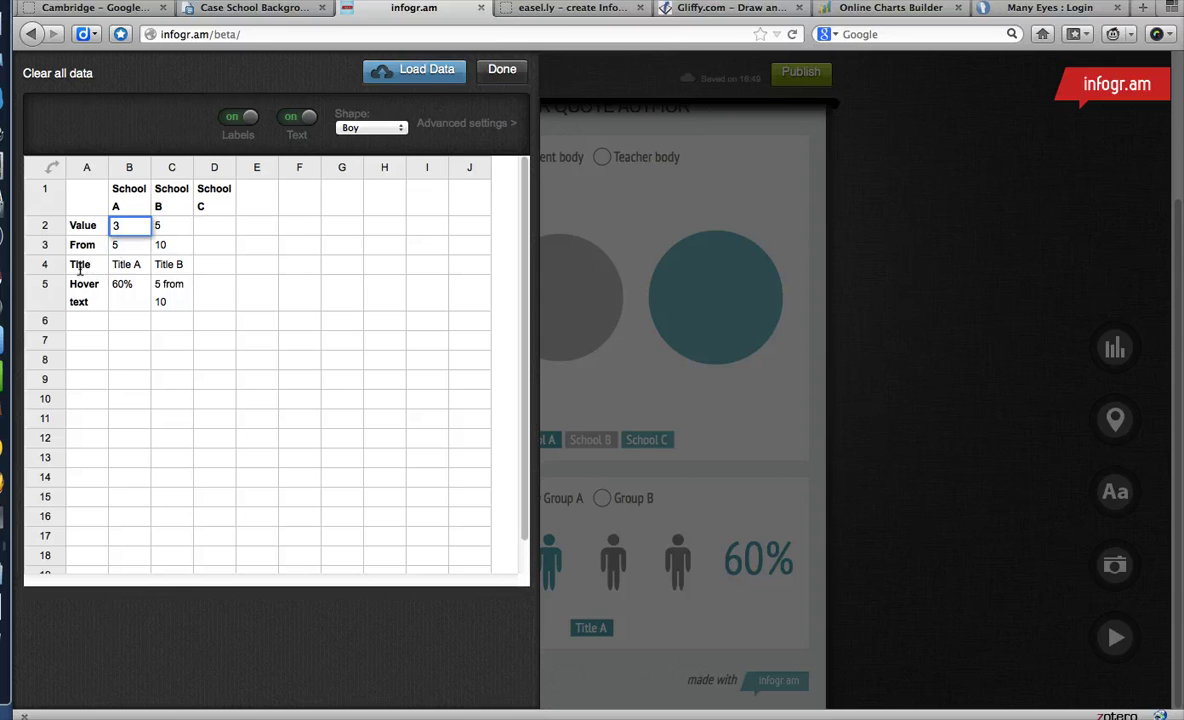
Close the pictorial chart's data editor so it shows School A and School B toggles.
double_click(80, 268)
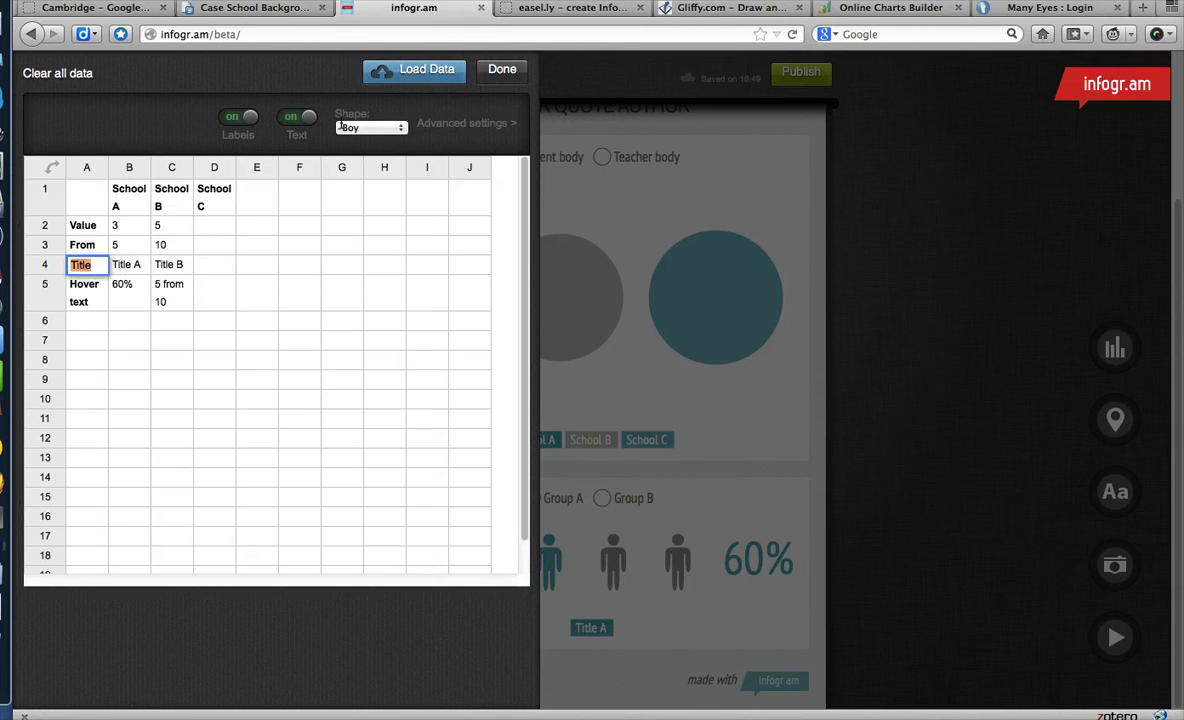
left_click(485, 76)
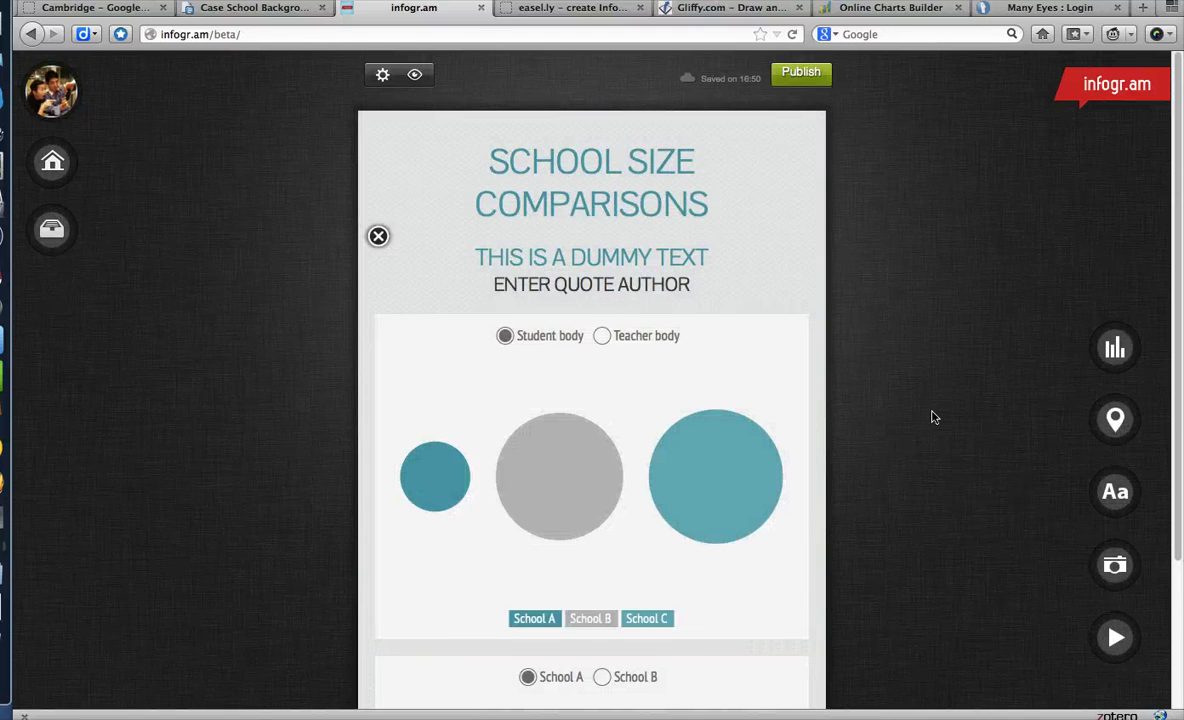
scroll(930, 415, "down", 4)
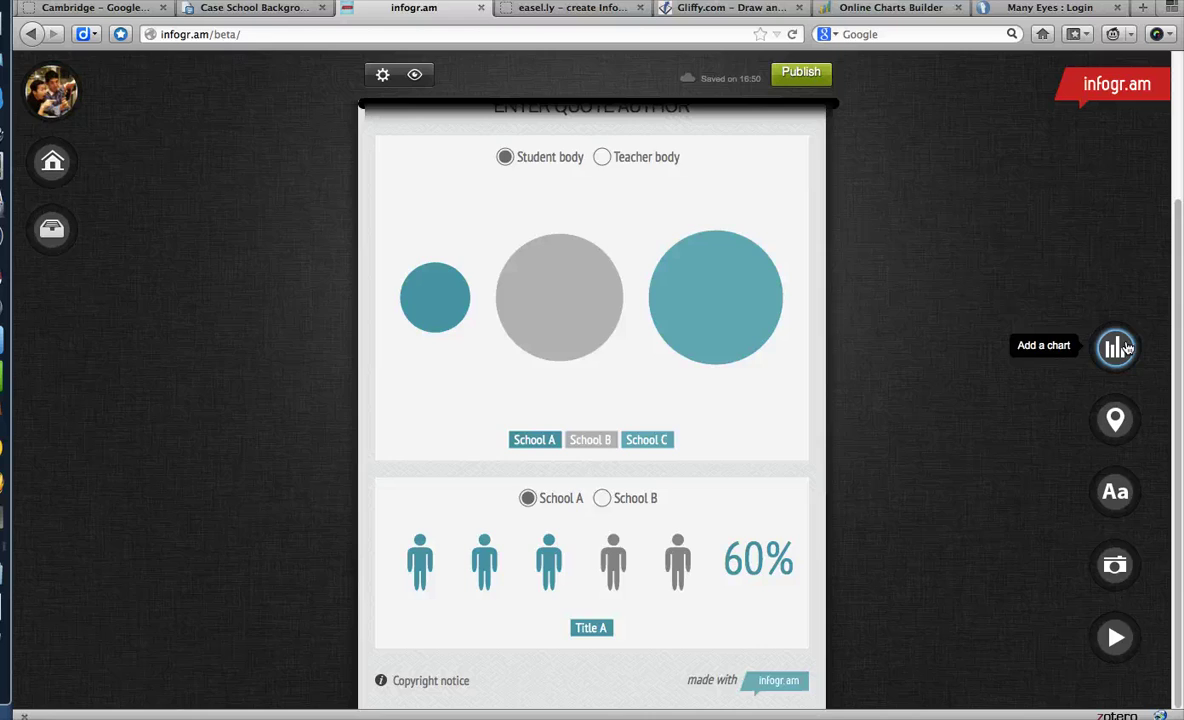
Add the first Pictorial style chart with 1870–2003 people data below the schools pictogram.
left_click(1115, 347)
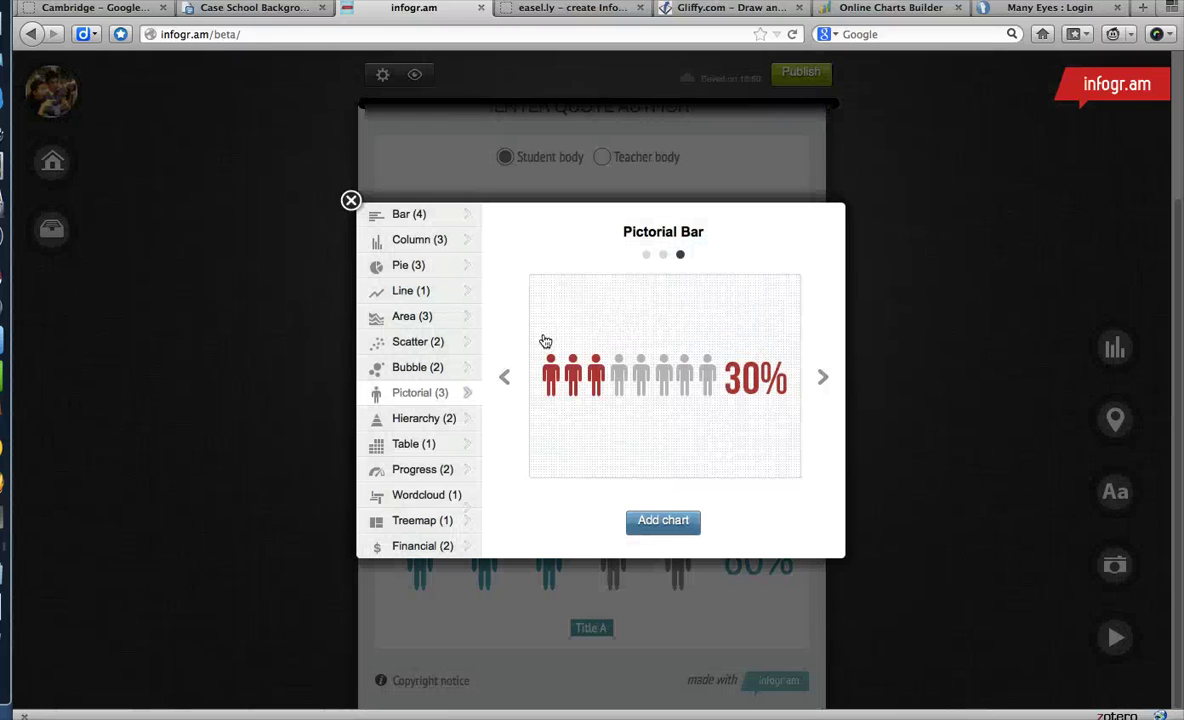
left_click(505, 382)
left_click(505, 382)
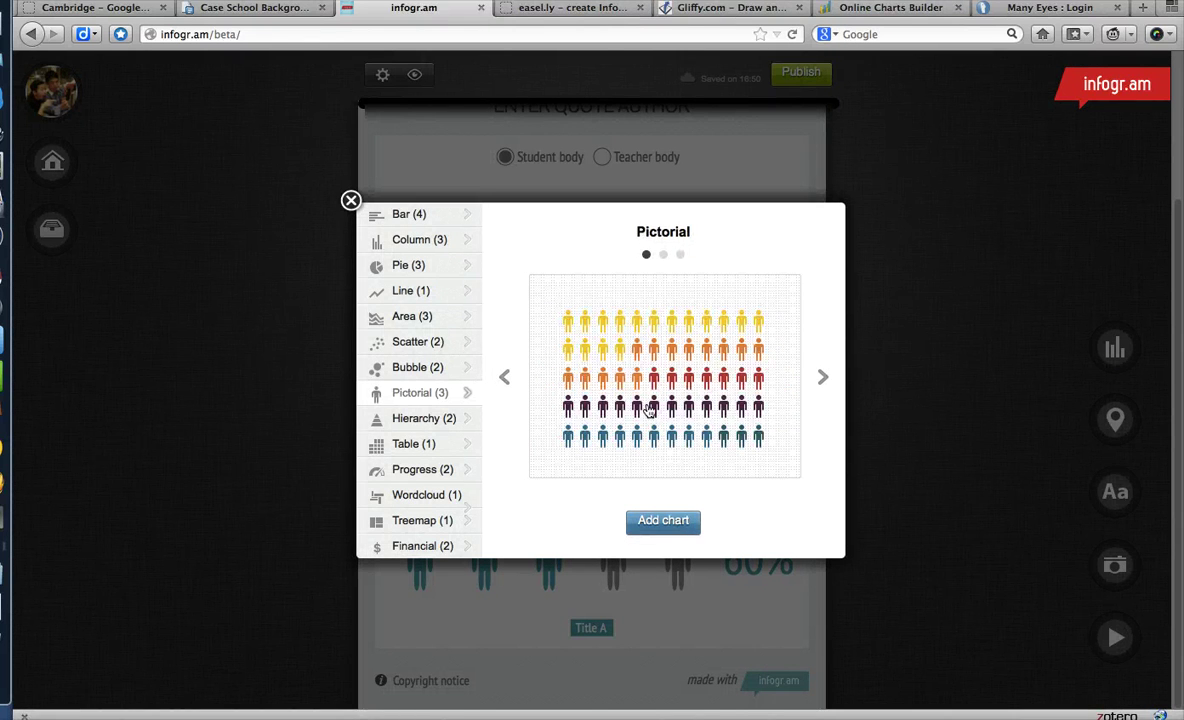
left_click(600, 380)
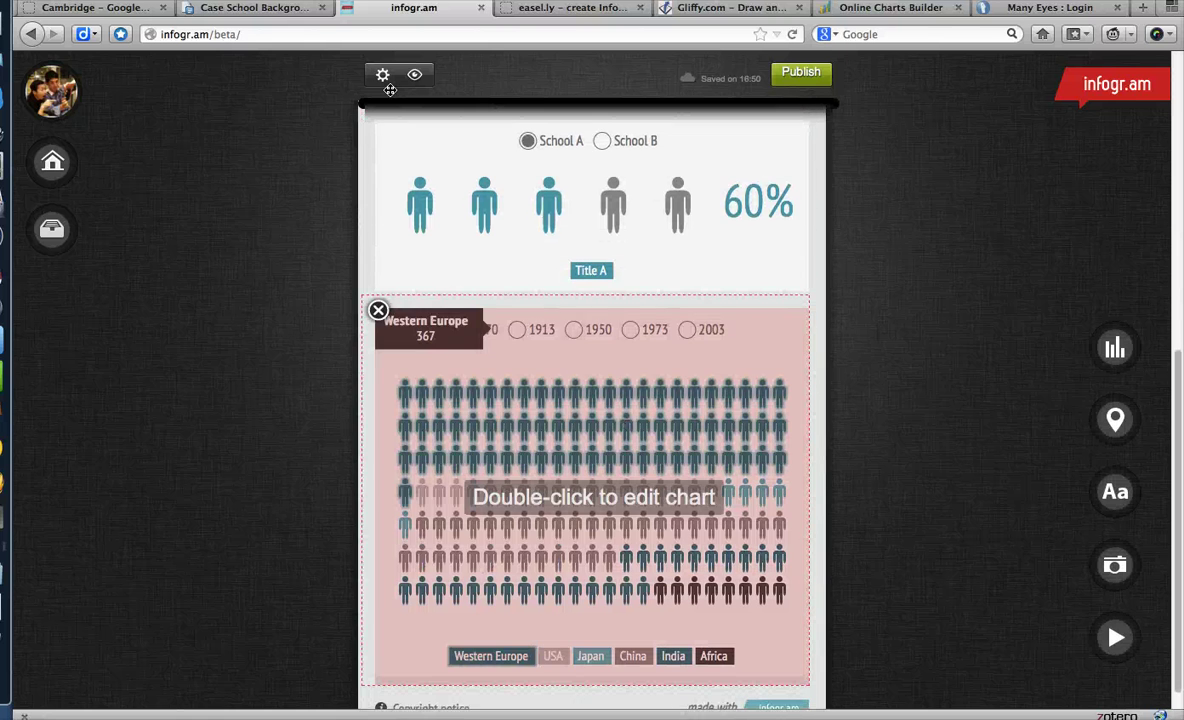
scroll(322, 190, "up", 5)
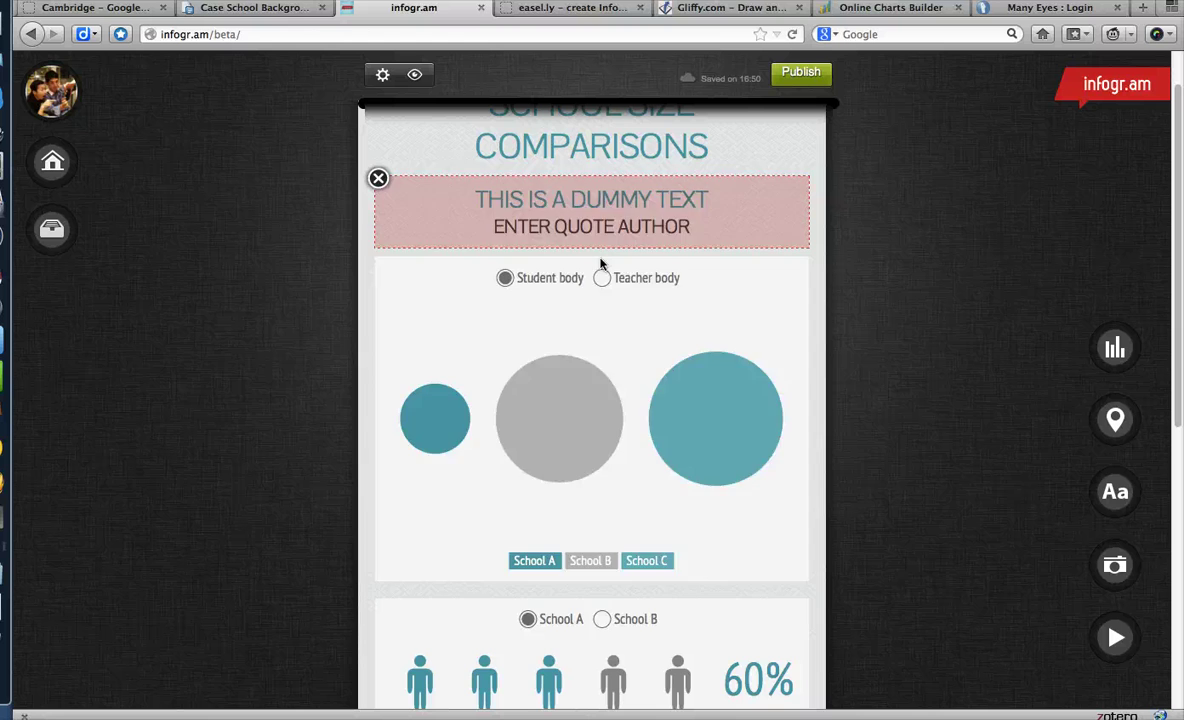
scroll(445, 425, "down", 5)
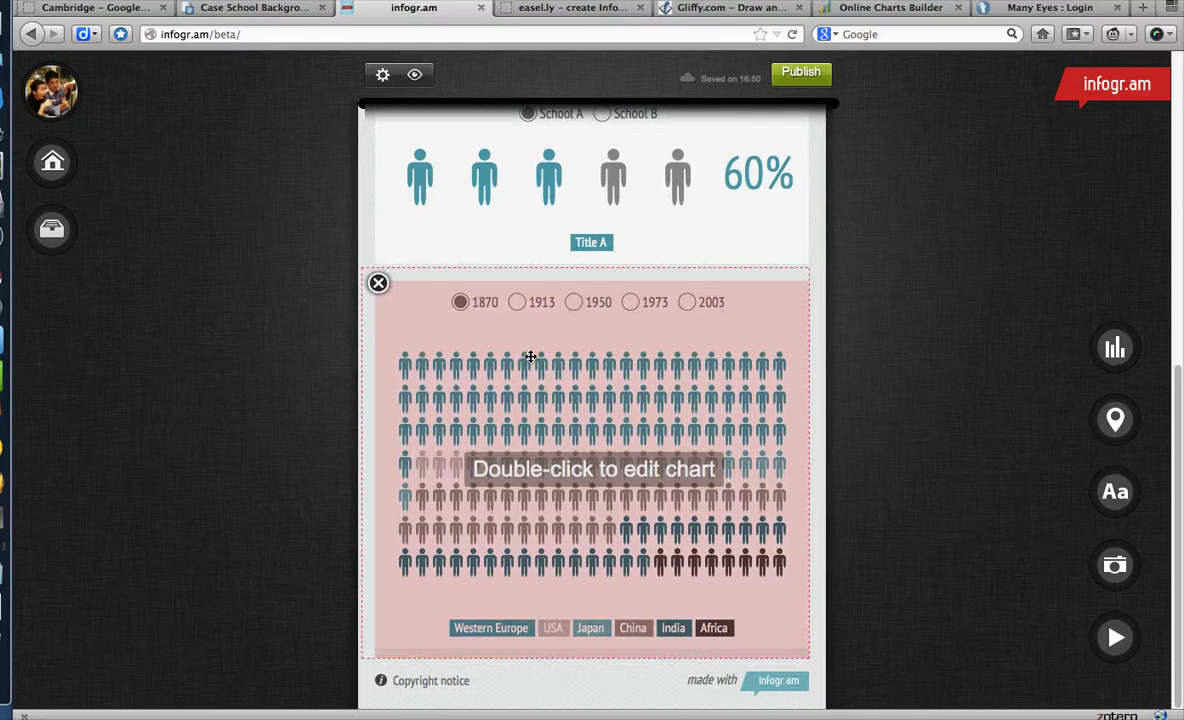
scroll(530, 356, "up", 1)
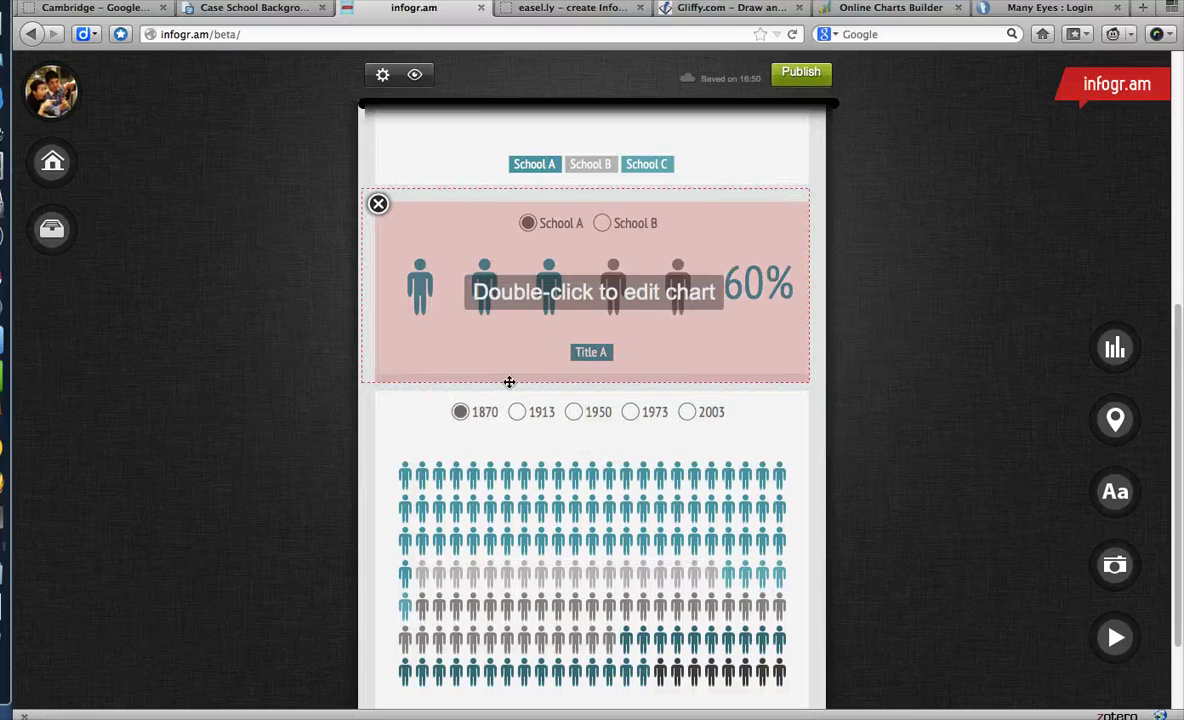
scroll(515, 439, "down", 1)
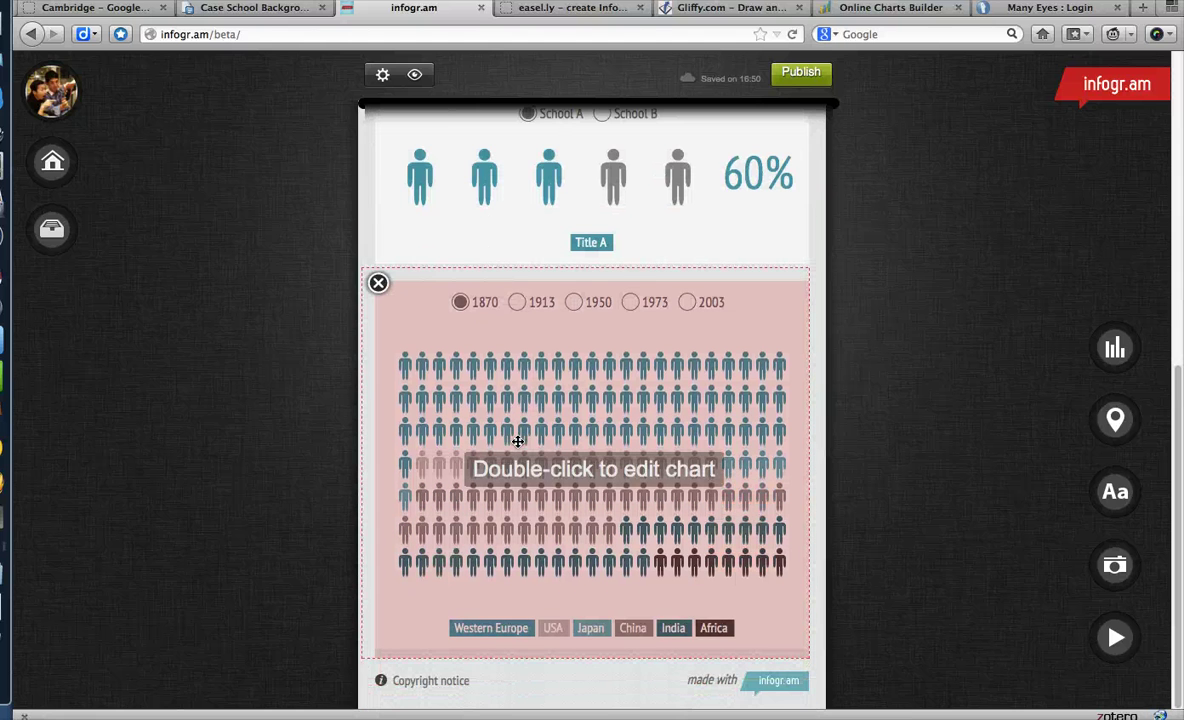
scroll(518, 441, "up", 3)
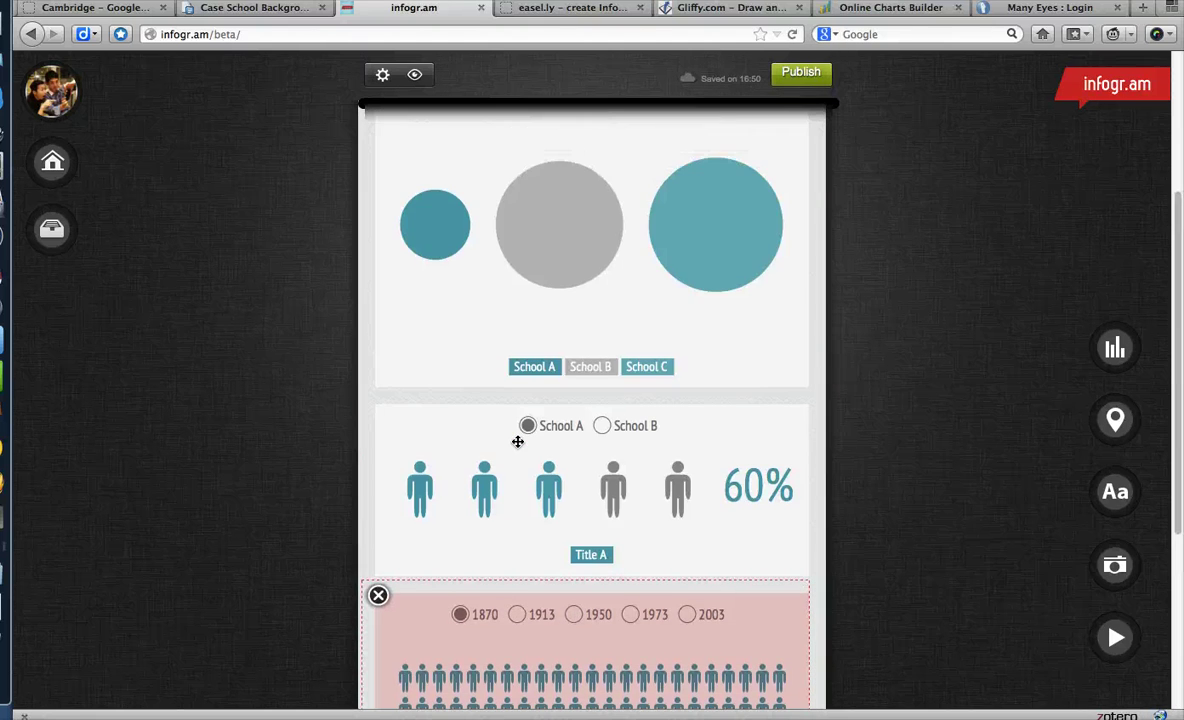